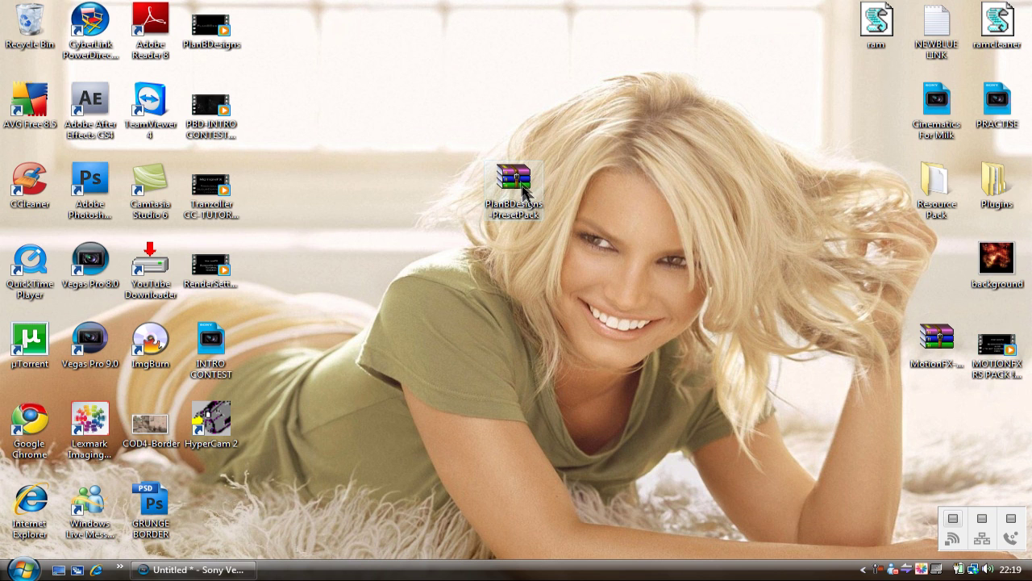
Extract the PlanBDesigns-PresetPack archive onto the desktop with WinRAR's Extract Here
{"action": "left_click", "coordinate": [512, 114]}
{"action": "left_click_drag", "start_coordinate": [381, 1], "coordinate": [577, 181]}
{"action": "left_click_drag", "start_coordinate": [417, 1], "coordinate": [601, 199]}
{"action": "right_click", "coordinate": [516, 179]}
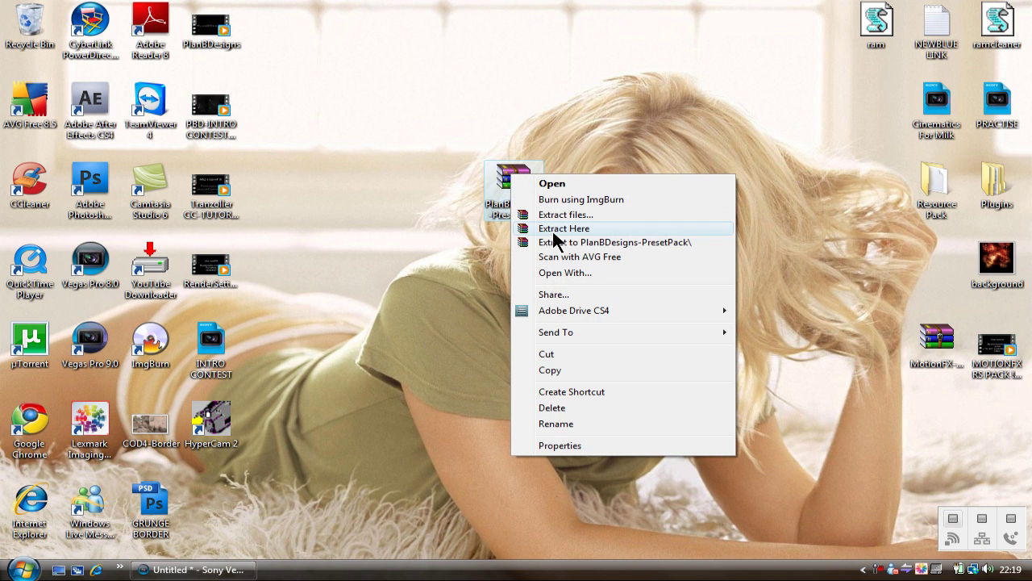
{"action": "left_click", "coordinate": [564, 228]}
Move the new PlanBDesigns-PresetPack folder to mid-desktop and open it
{"action": "left_click_drag", "start_coordinate": [486, 200], "coordinate": [700, 246]}
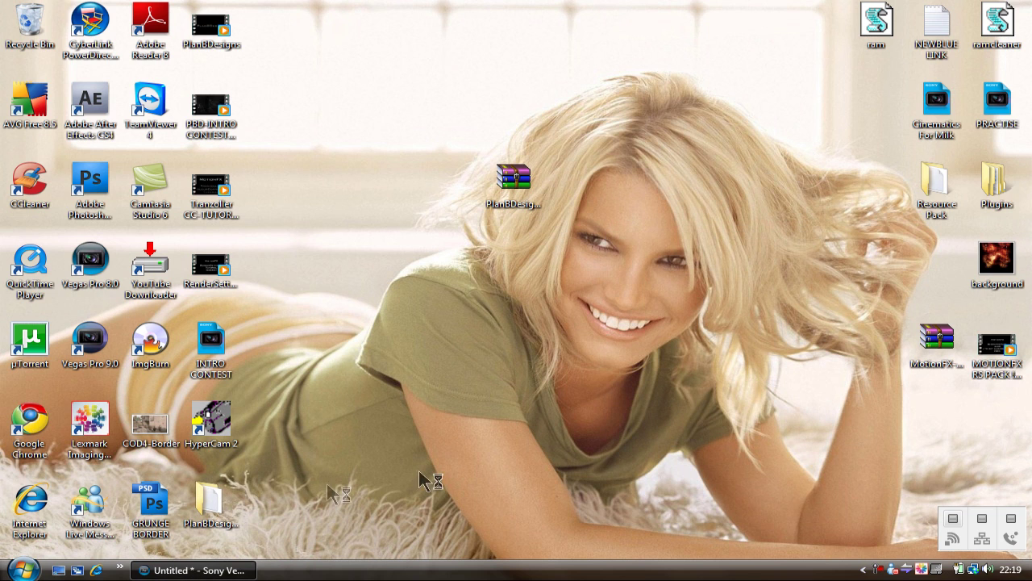
{"action": "left_click_drag", "start_coordinate": [208, 514], "coordinate": [682, 241]}
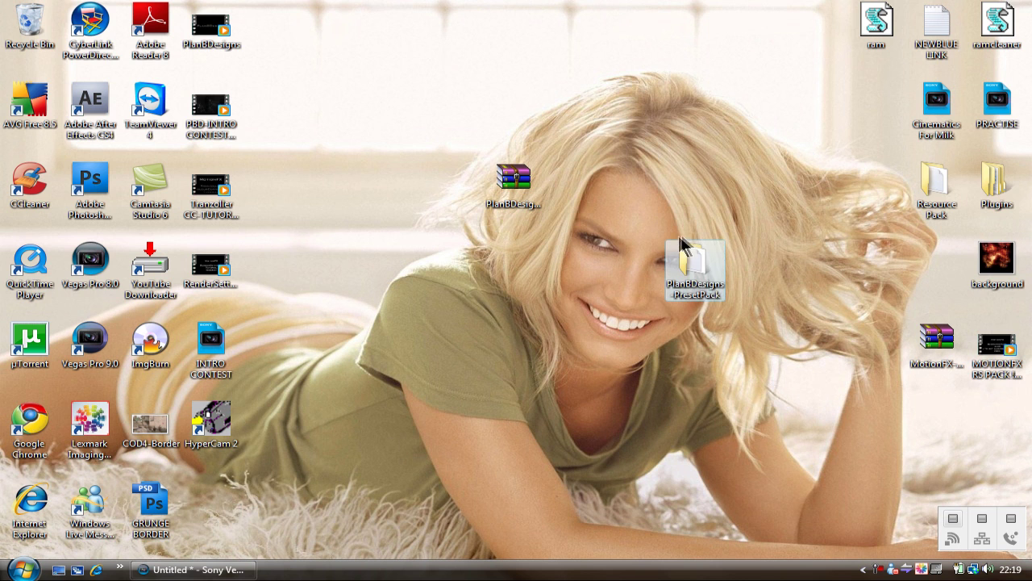
{"action": "double_click", "coordinate": [712, 284]}
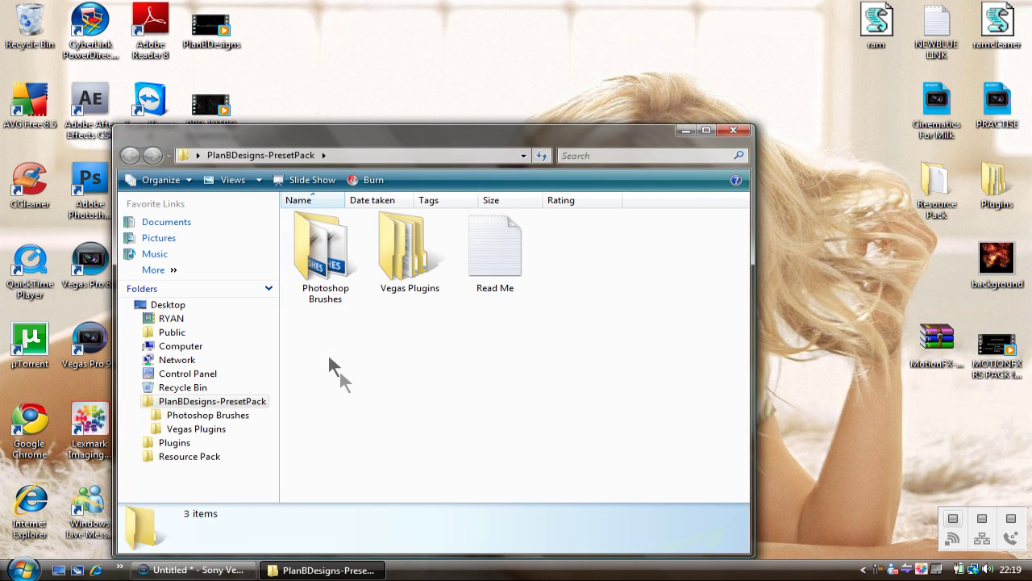
Read the pack's Read Me note in Notepad, then close it
{"action": "left_click", "coordinate": [343, 304]}
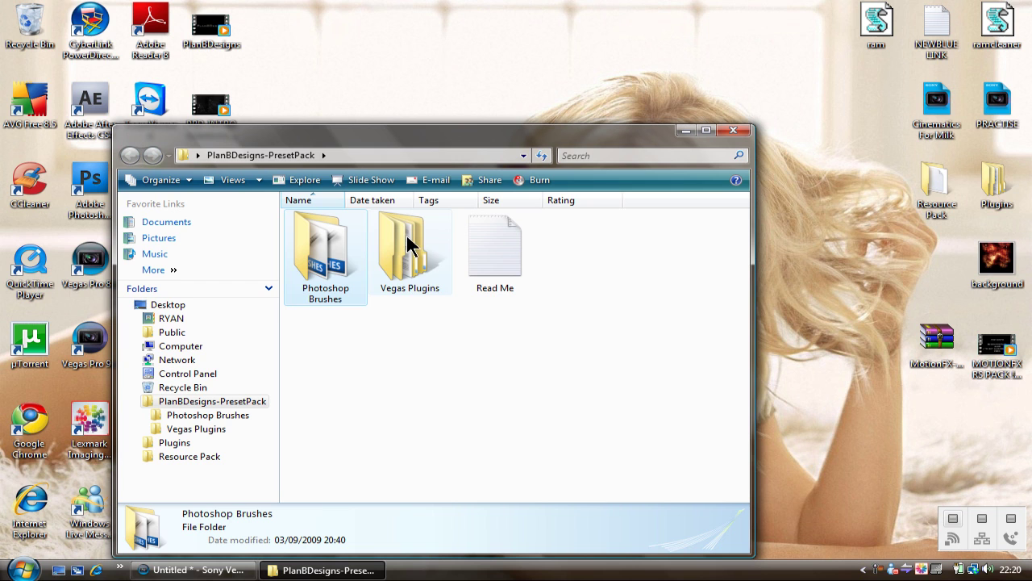
{"action": "left_click", "coordinate": [405, 244]}
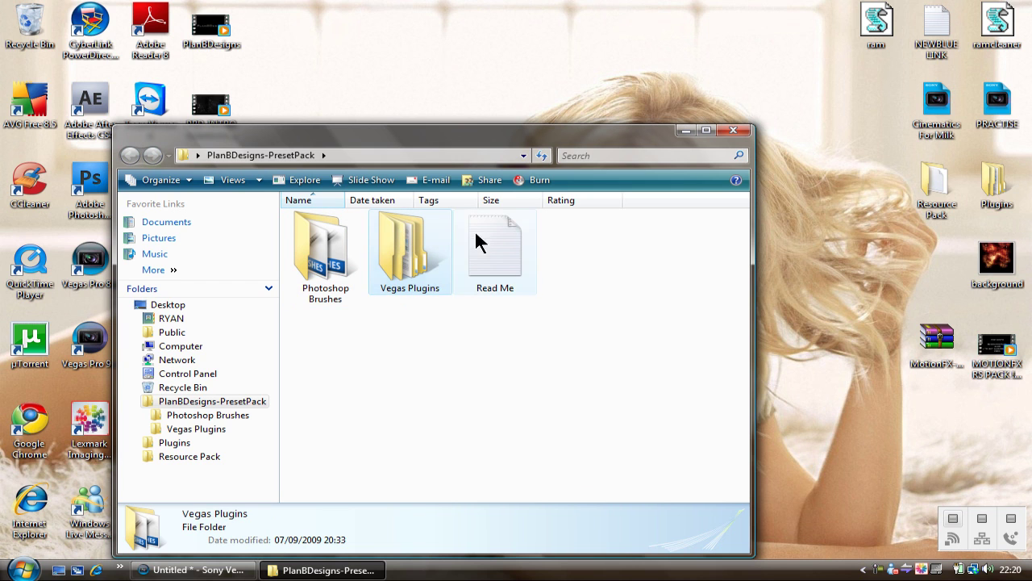
{"action": "double_click", "coordinate": [496, 251]}
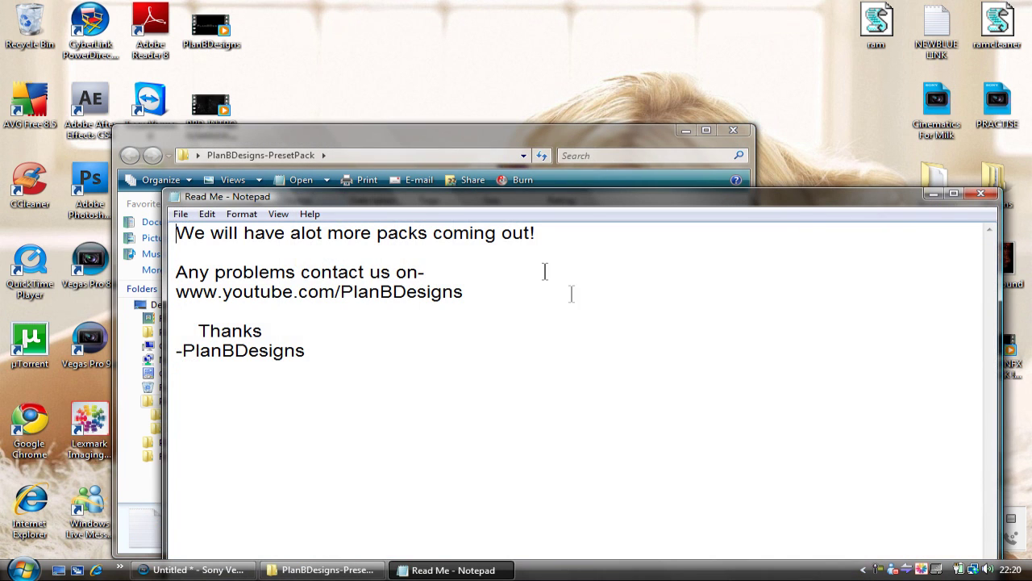
{"action": "left_click_drag", "start_coordinate": [546, 375], "coordinate": [234, 235]}
{"action": "left_click", "coordinate": [243, 291]}
{"action": "left_click", "coordinate": [982, 192]}
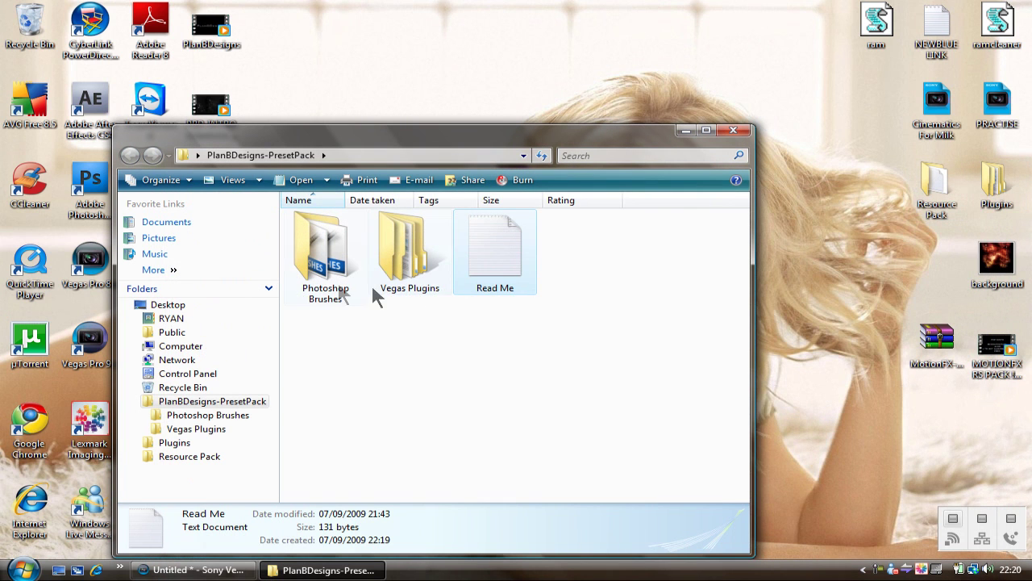
Open the Photoshop Brushes folder and move its window to the upper right
{"action": "double_click", "coordinate": [331, 258]}
{"action": "left_click_drag", "start_coordinate": [358, 143], "coordinate": [644, 106]}
{"action": "left_click_drag", "start_coordinate": [627, 390], "coordinate": [629, 378]}
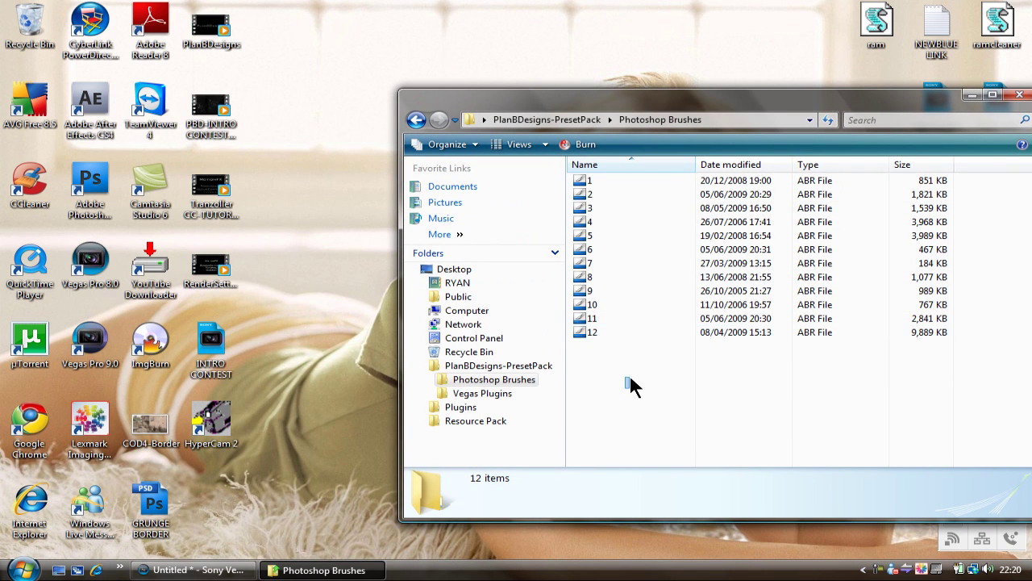
Browse from Computer to C:\Program Files\Adobe\Adobe Photoshop CS4\Presets\Brushes
{"action": "left_click", "coordinate": [25, 569]}
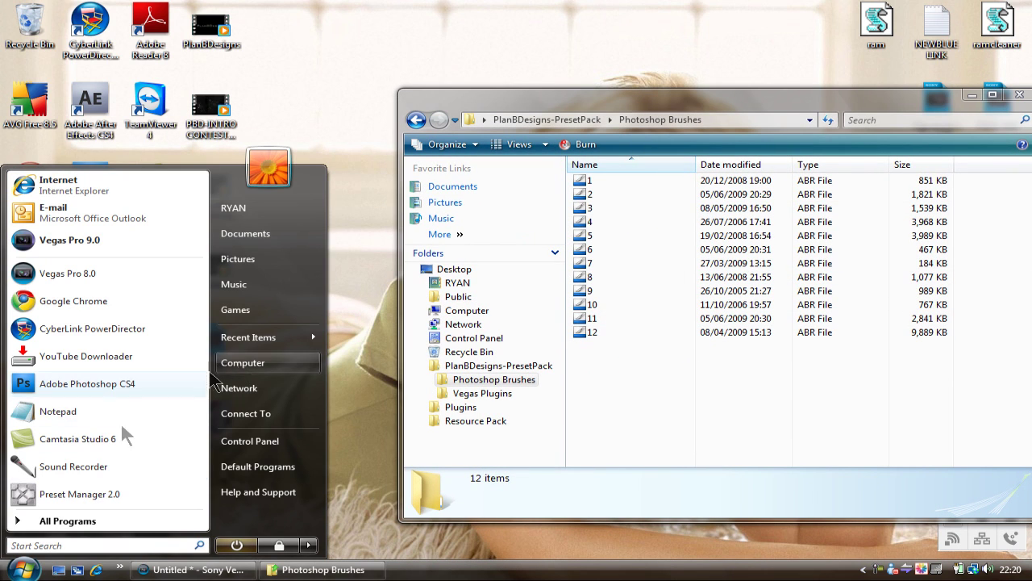
{"action": "left_click", "coordinate": [273, 368]}
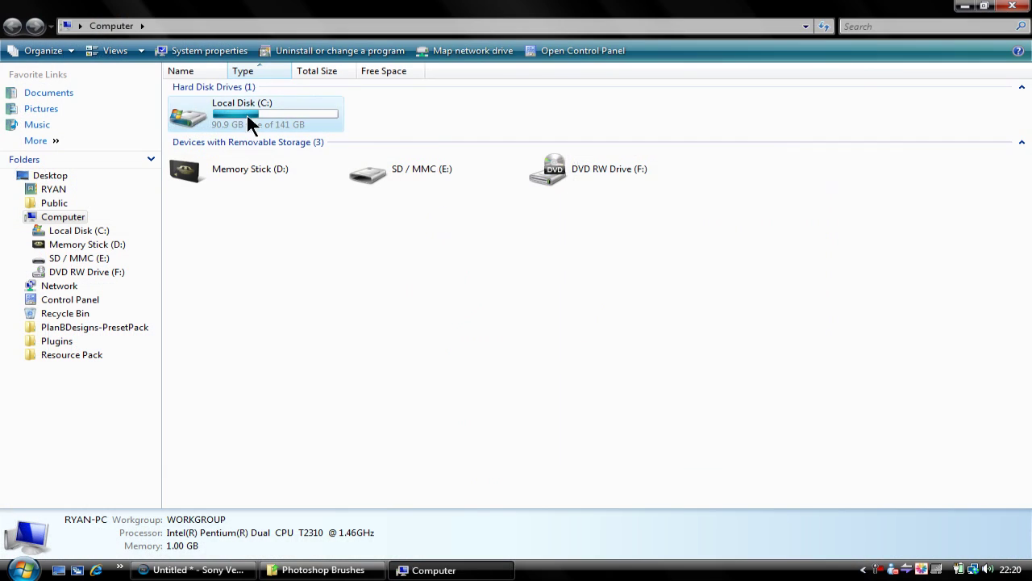
{"action": "double_click", "coordinate": [246, 113]}
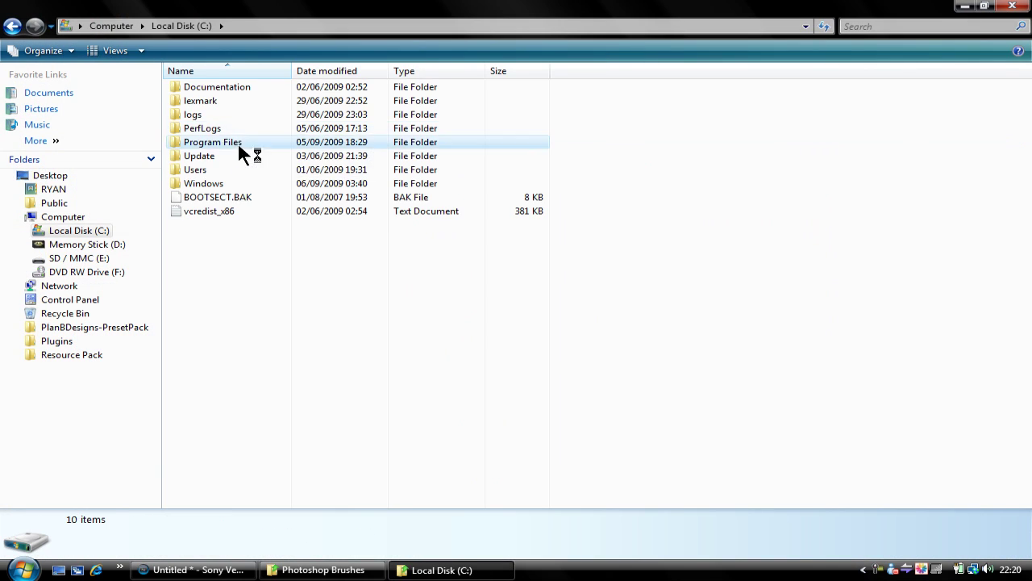
{"action": "double_click", "coordinate": [238, 142]}
{"action": "left_click", "coordinate": [248, 142]}
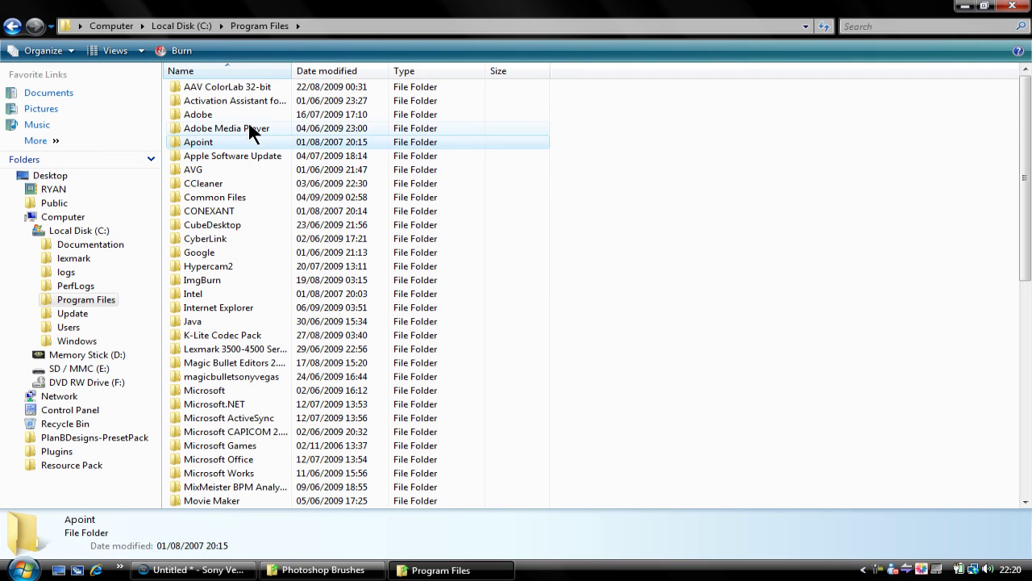
{"action": "double_click", "coordinate": [242, 114]}
{"action": "double_click", "coordinate": [223, 171]}
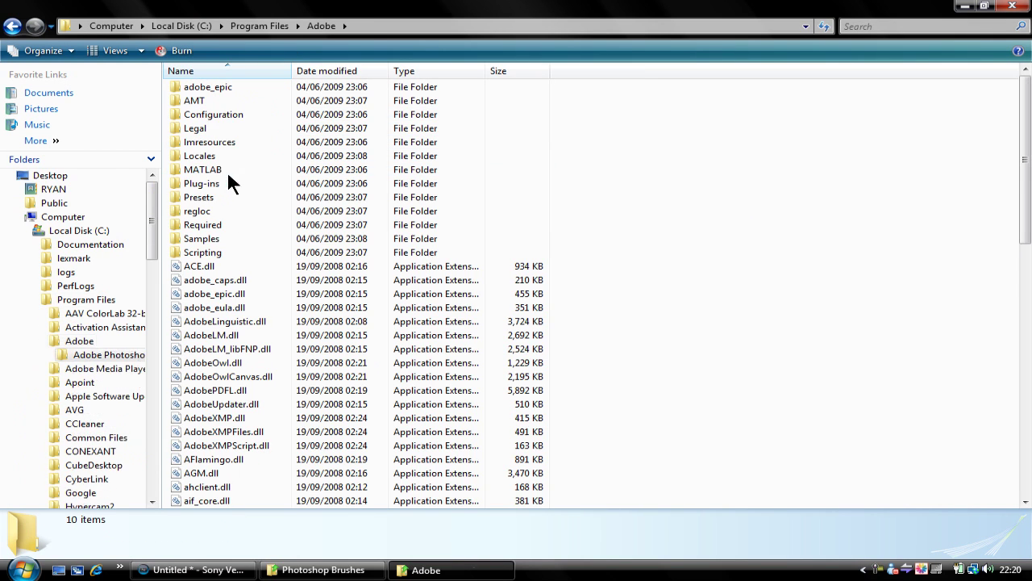
{"action": "double_click", "coordinate": [211, 197]}
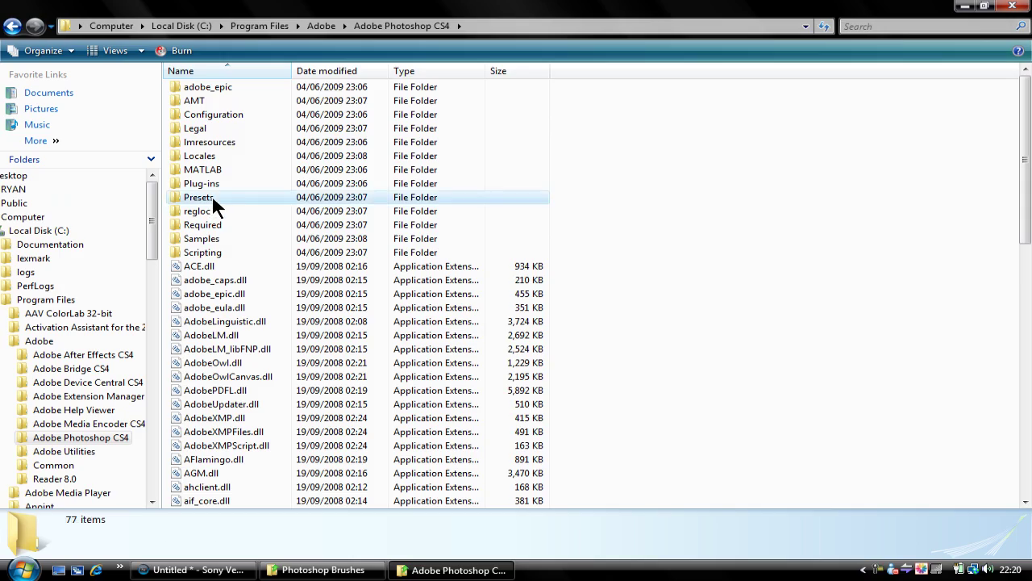
{"action": "double_click", "coordinate": [209, 111]}
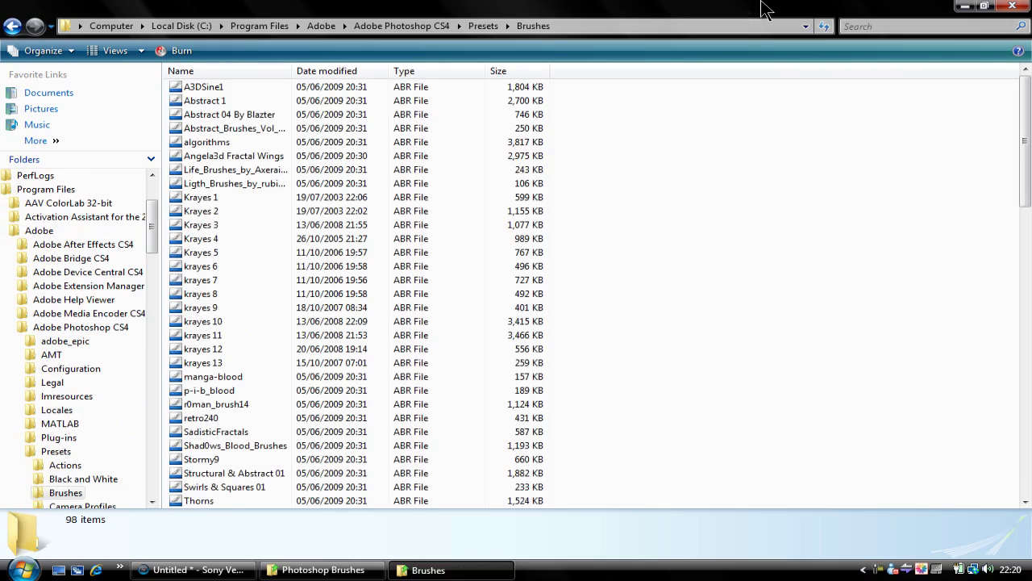
Try moving the 12 pack ABR brushes into Photoshop's Brushes folder, cancelling at the name conflict
{"action": "left_click", "coordinate": [987, 8]}
{"action": "left_click_drag", "start_coordinate": [841, 388], "coordinate": [655, 176]}
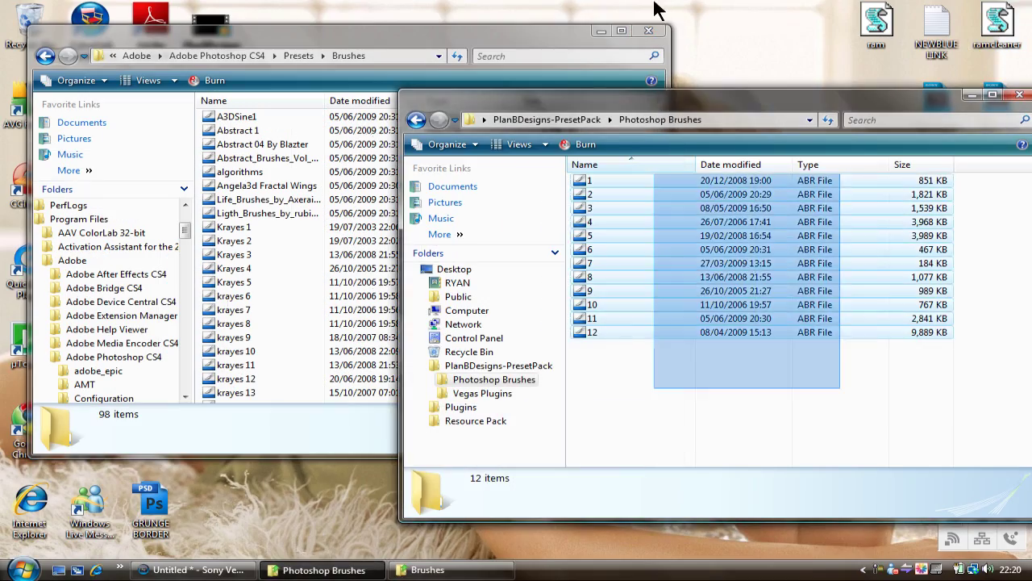
{"action": "left_click_drag", "start_coordinate": [292, 258], "coordinate": [290, 260]}
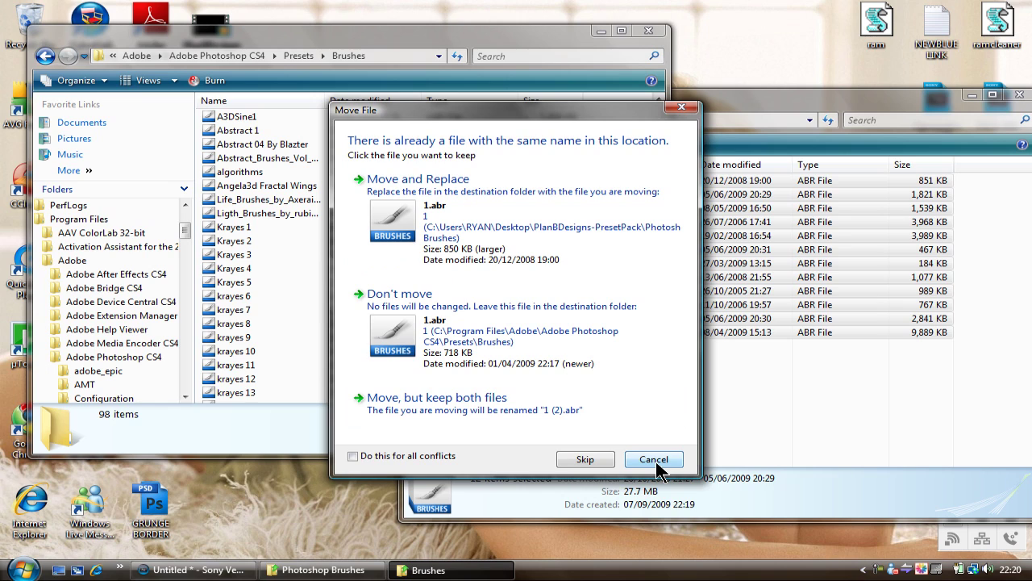
{"action": "left_click", "coordinate": [654, 458]}
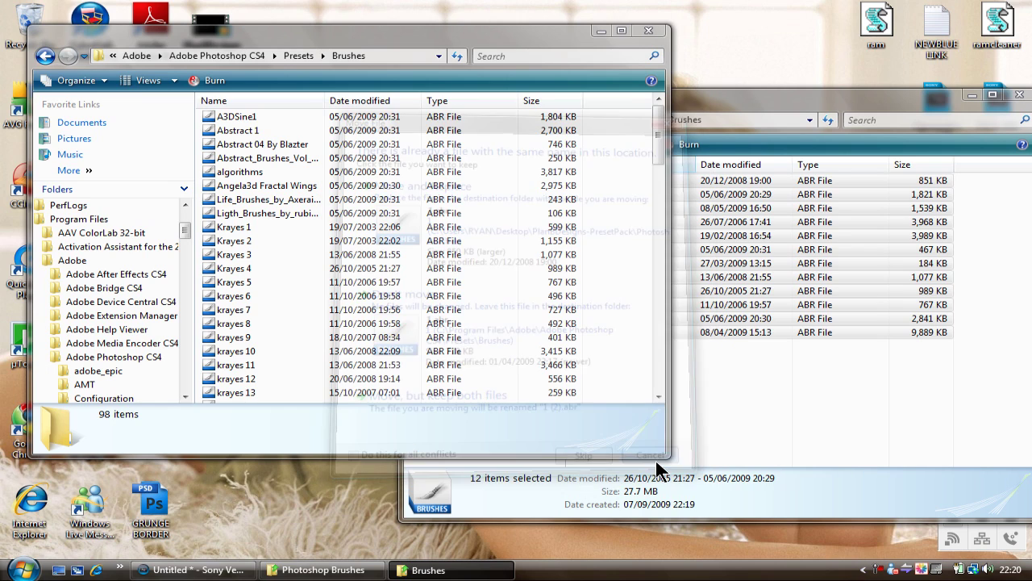
Close Photoshop's Brushes window and return to the PlanBDesigns-PresetPack folder
{"action": "left_click", "coordinate": [647, 33]}
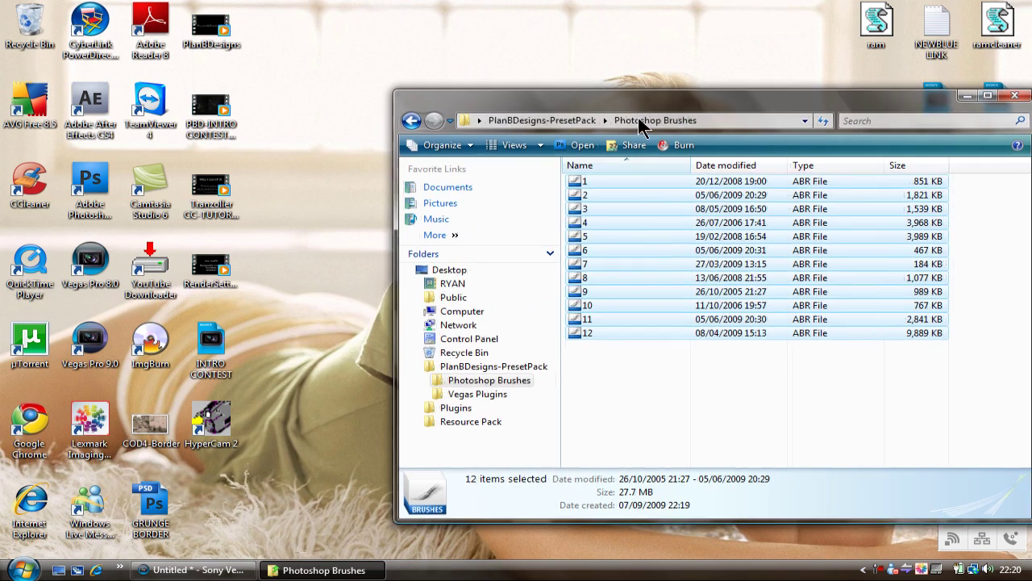
{"action": "left_click_drag", "start_coordinate": [702, 97], "coordinate": [565, 119]}
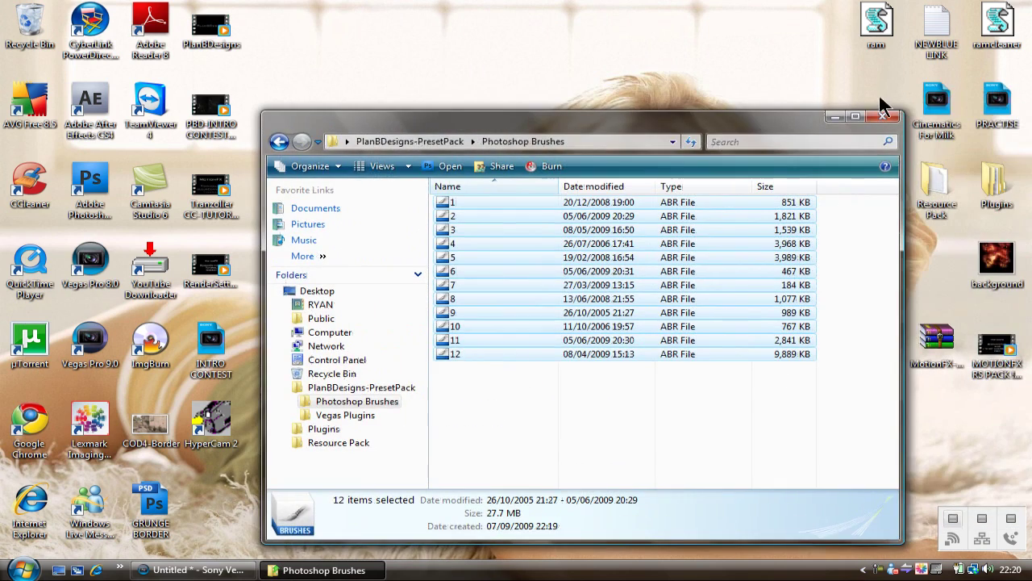
{"action": "left_click", "coordinate": [882, 571]}
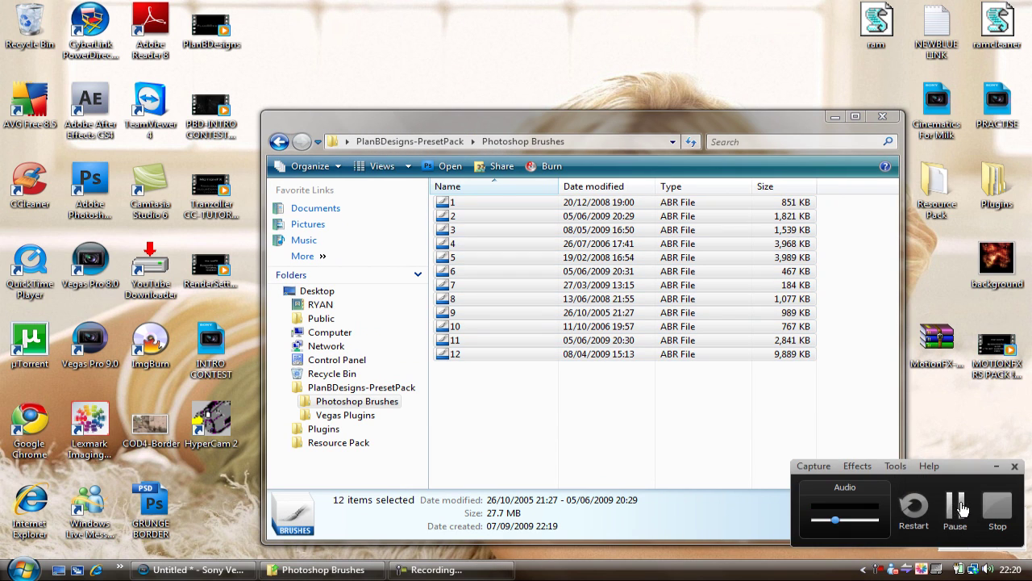
{"action": "left_click", "coordinate": [964, 506]}
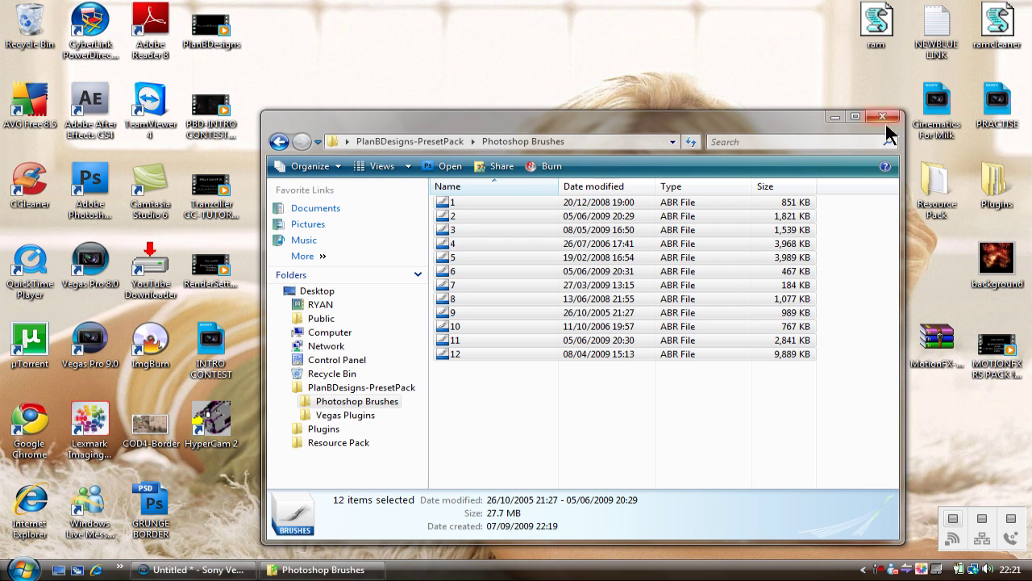
{"action": "left_click", "coordinate": [319, 570]}
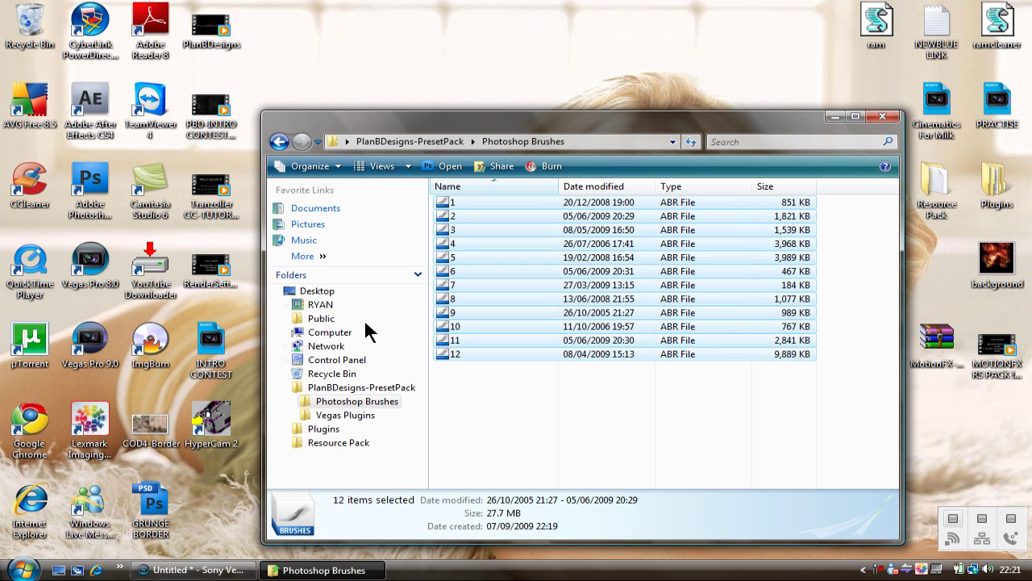
{"action": "left_click", "coordinate": [384, 146]}
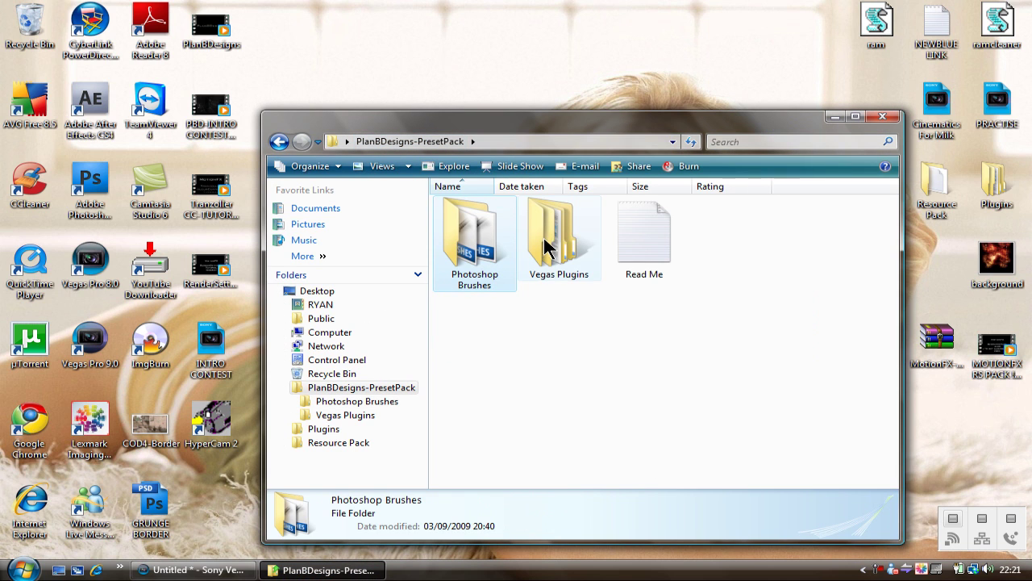
Read the SpiceMASTER Pro v. 2.5 installation instructions in Vegas Plugins
{"action": "double_click", "coordinate": [569, 230]}
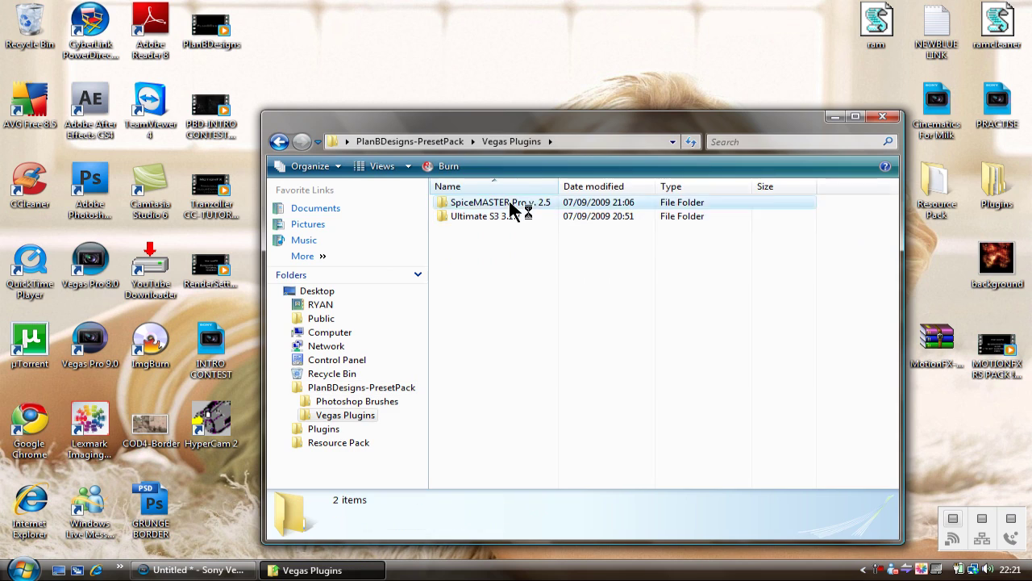
{"action": "double_click", "coordinate": [515, 206]}
{"action": "double_click", "coordinate": [515, 223]}
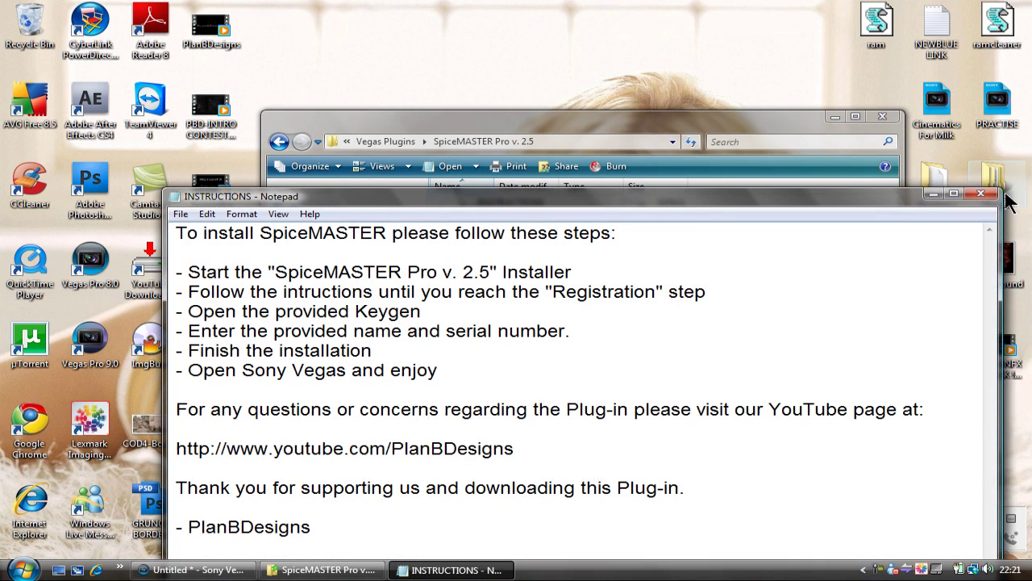
{"action": "left_click", "coordinate": [979, 194]}
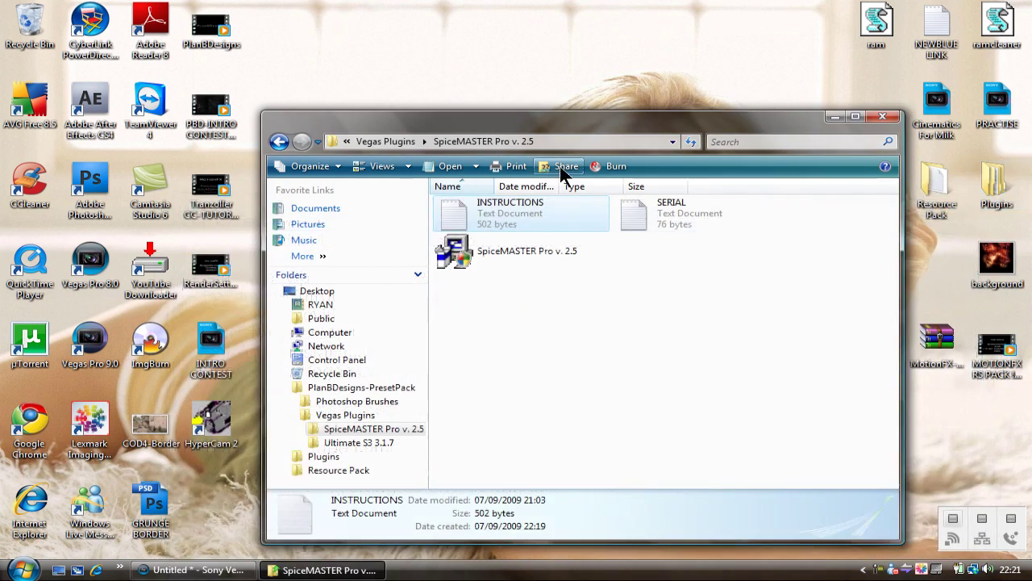
{"action": "left_click", "coordinate": [381, 143]}
Read the Ultimate S3 3.1.7 installation instructions
{"action": "double_click", "coordinate": [513, 216]}
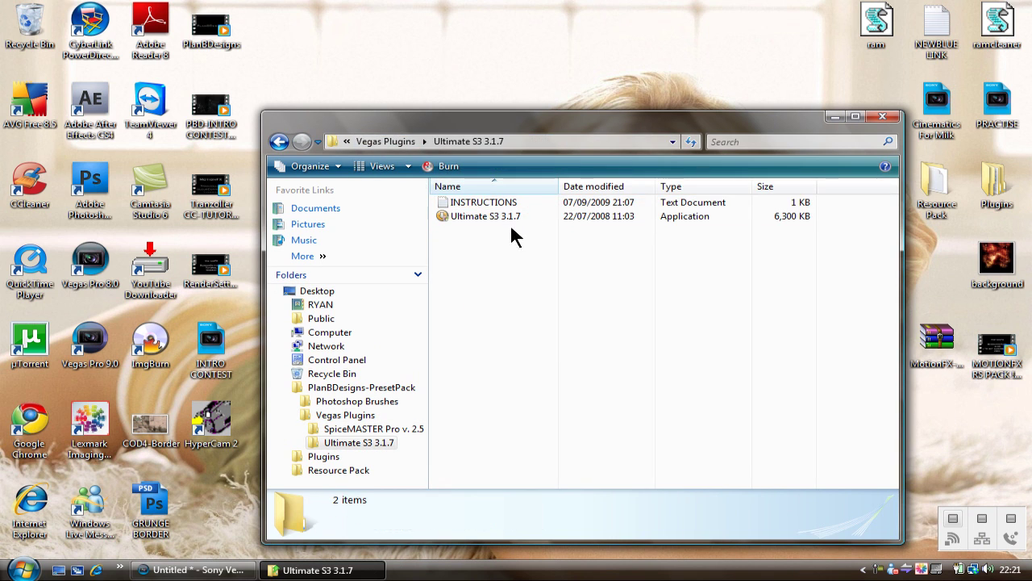
{"action": "double_click", "coordinate": [500, 203]}
{"action": "left_click", "coordinate": [980, 194]}
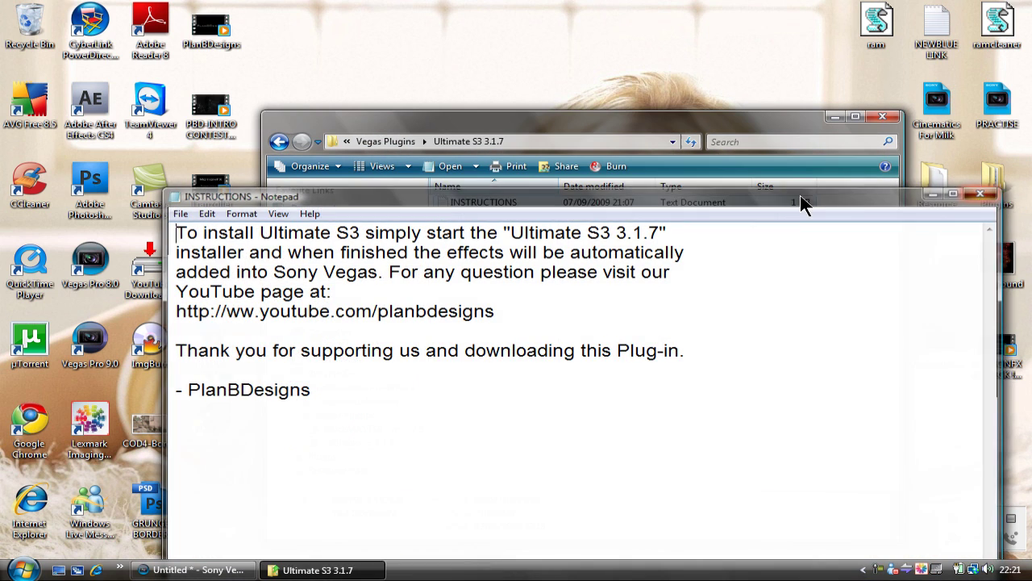
{"action": "left_click", "coordinate": [385, 142]}
Check the SpiceMASTER SERIAL file's details, close Explorer and return to Vegas
{"action": "double_click", "coordinate": [535, 202]}
{"action": "left_click", "coordinate": [638, 208]}
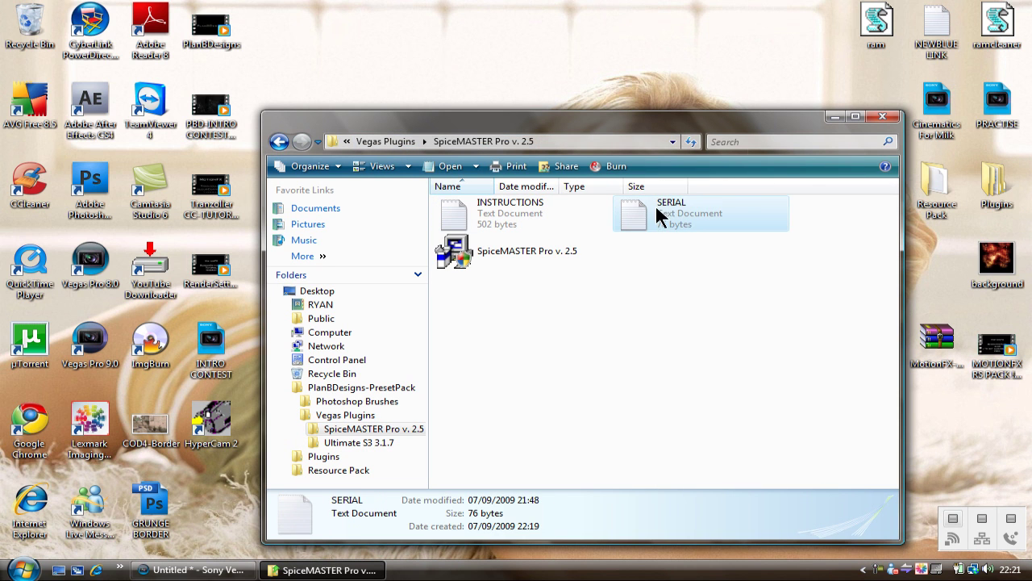
{"action": "key", "text": "alt+F4"}
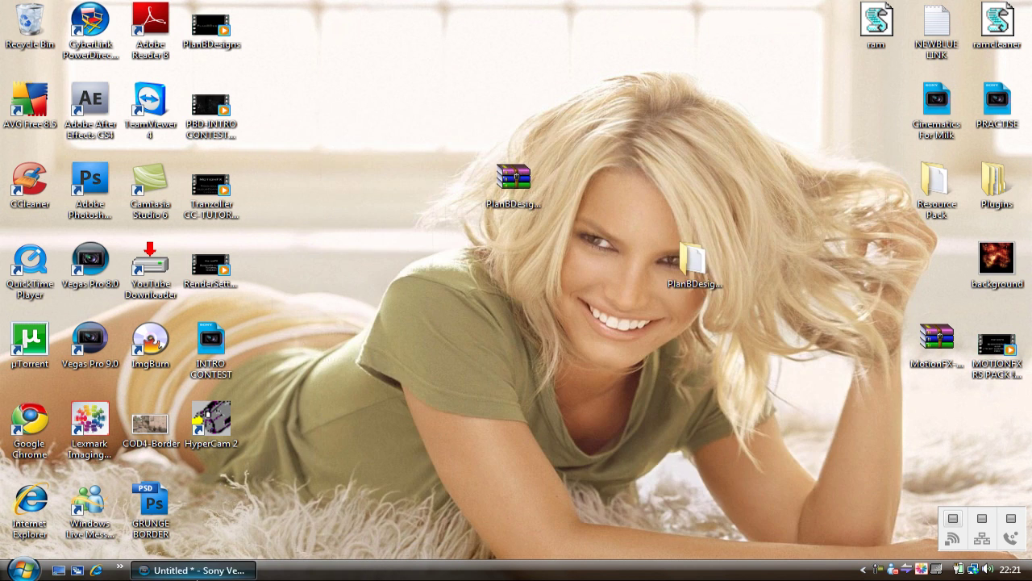
{"action": "key", "text": "alt+Tab"}
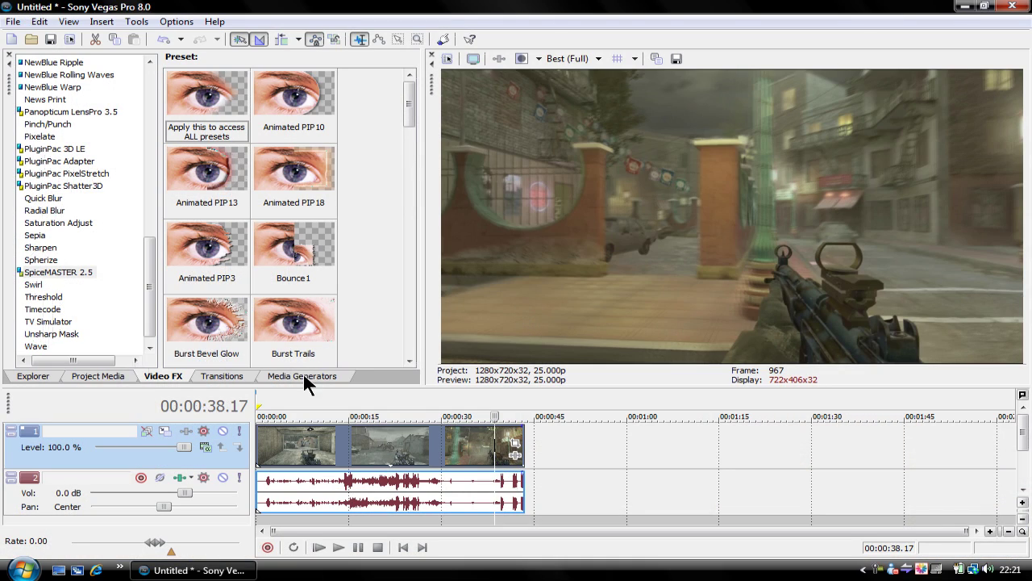
Apply a SpiceMASTER 2.5 preset from Video FX to the game-footage clip
{"action": "left_click", "coordinate": [66, 275]}
{"action": "scroll", "coordinate": [409, 108], "scroll_direction": "down", "scroll_amount": 3}
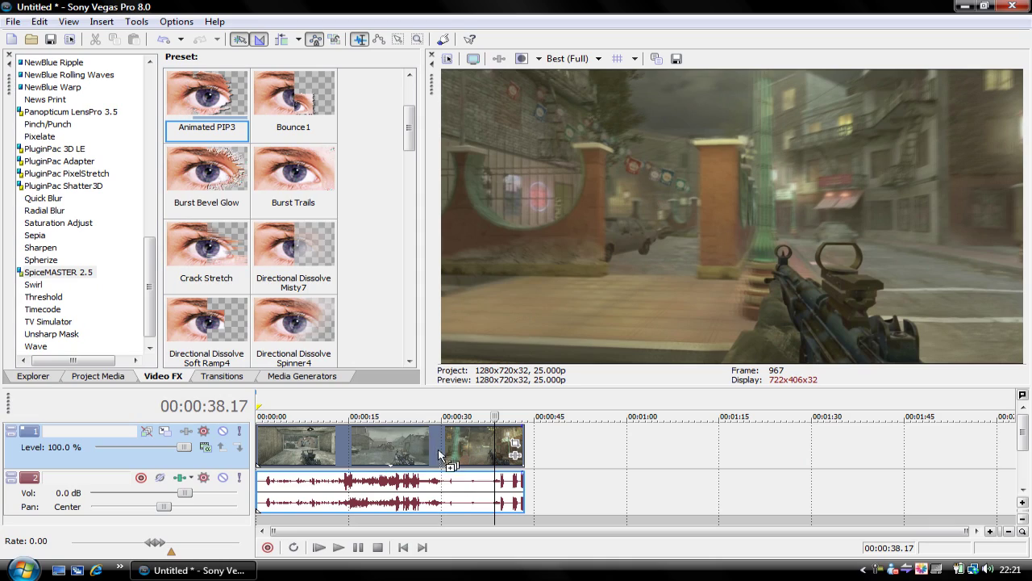
{"action": "left_click_drag", "start_coordinate": [440, 457], "coordinate": [442, 457]}
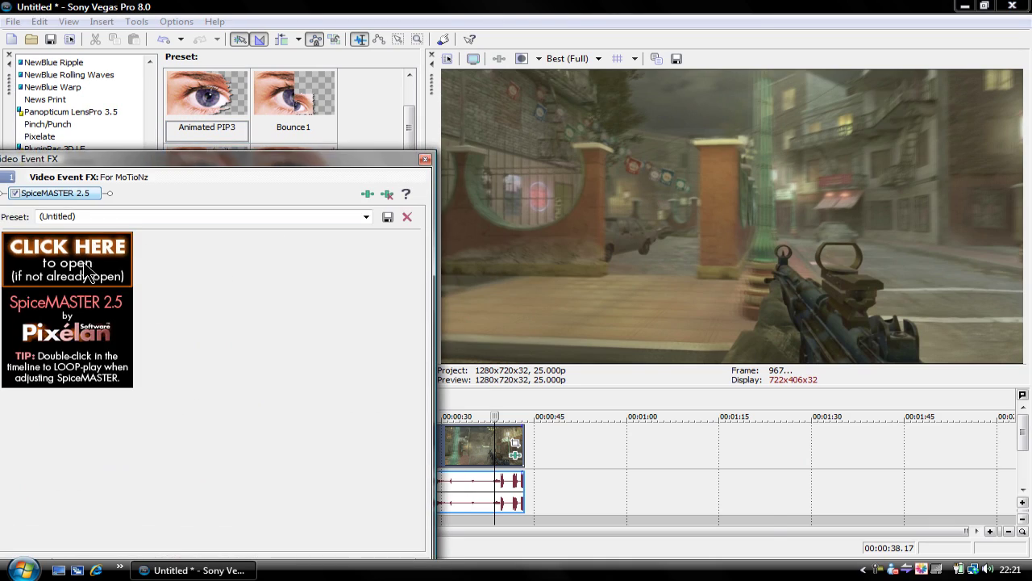
Open the SpiceMASTER editor, then close it without changes
{"action": "left_click", "coordinate": [87, 270]}
{"action": "left_click_drag", "start_coordinate": [433, 300], "coordinate": [259, 216]}
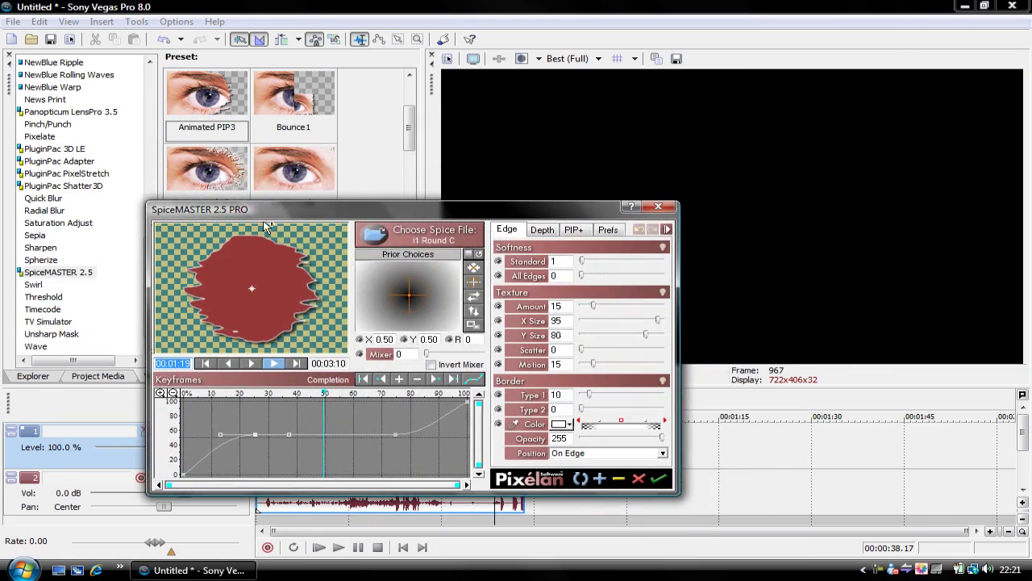
{"action": "left_click", "coordinate": [657, 208]}
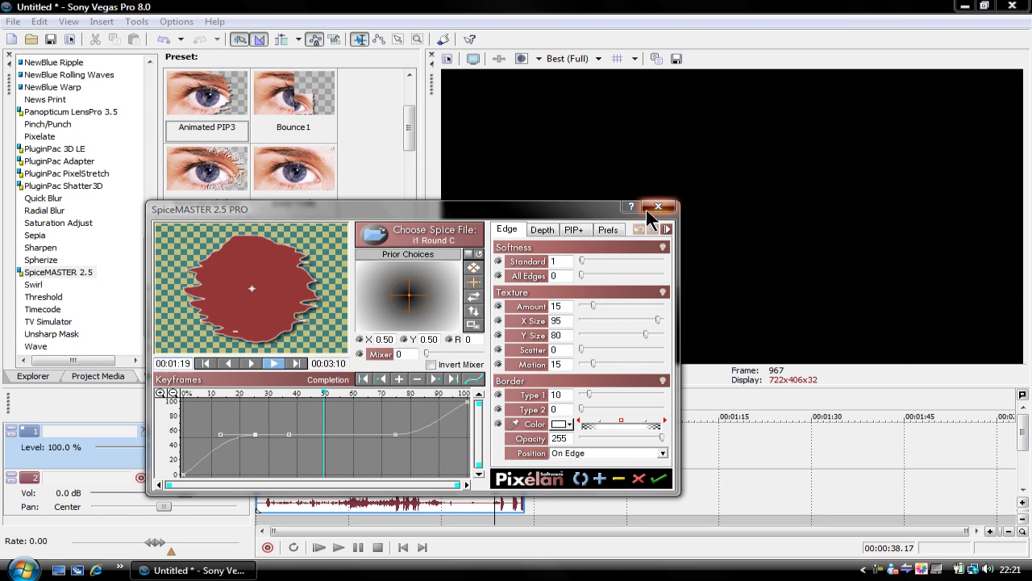
{"action": "left_click", "coordinate": [509, 335]}
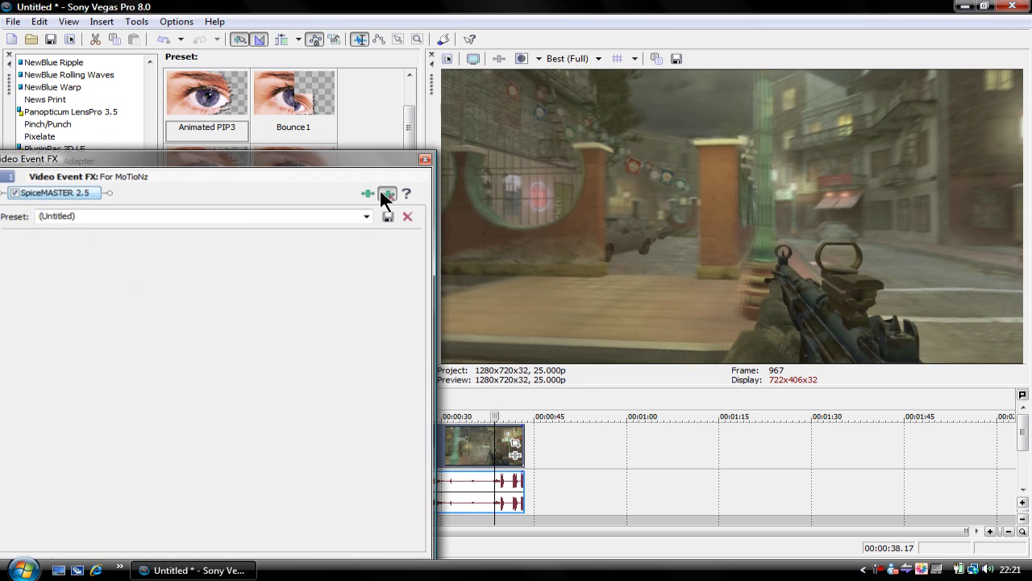
Remove the SpiceMASTER effect and place the Burst Bevel Glow transition at the clip's end
{"action": "left_click", "coordinate": [425, 159]}
{"action": "left_click", "coordinate": [206, 376]}
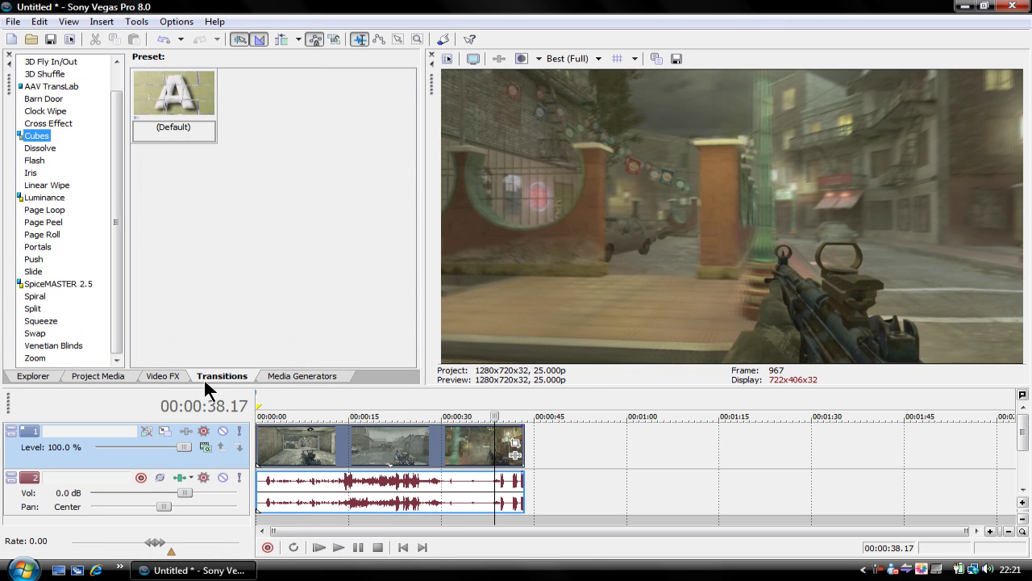
{"action": "left_click", "coordinate": [49, 283]}
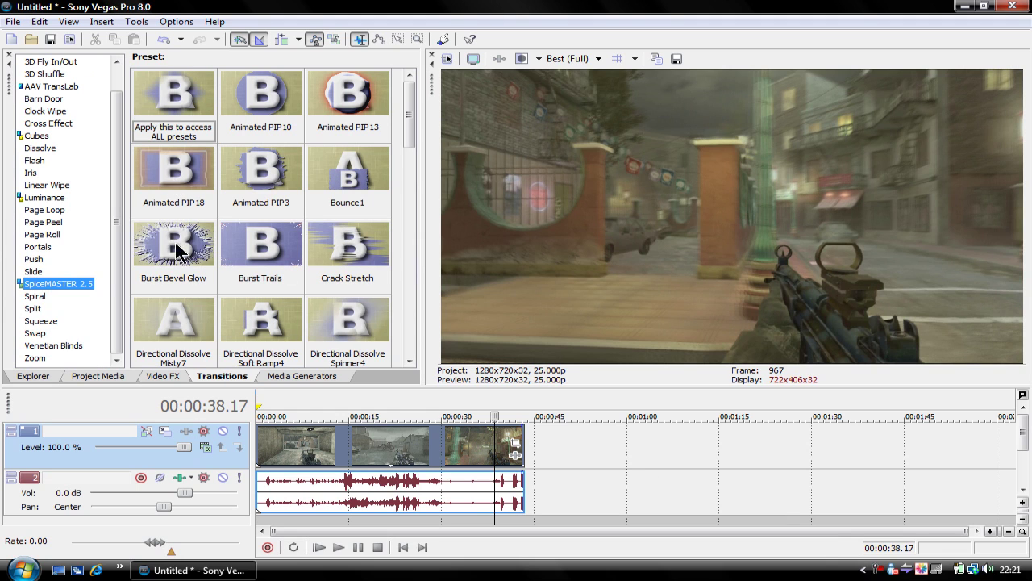
{"action": "left_click_drag", "start_coordinate": [184, 257], "coordinate": [213, 288]}
{"action": "left_click_drag", "start_coordinate": [192, 255], "coordinate": [523, 442]}
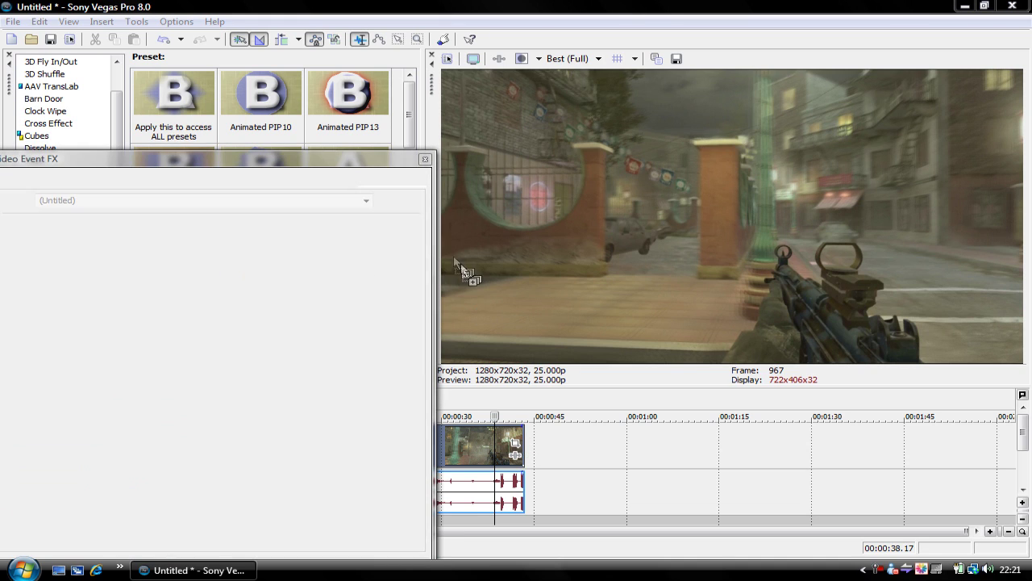
{"action": "left_click_drag", "start_coordinate": [420, 165], "coordinate": [633, 394]}
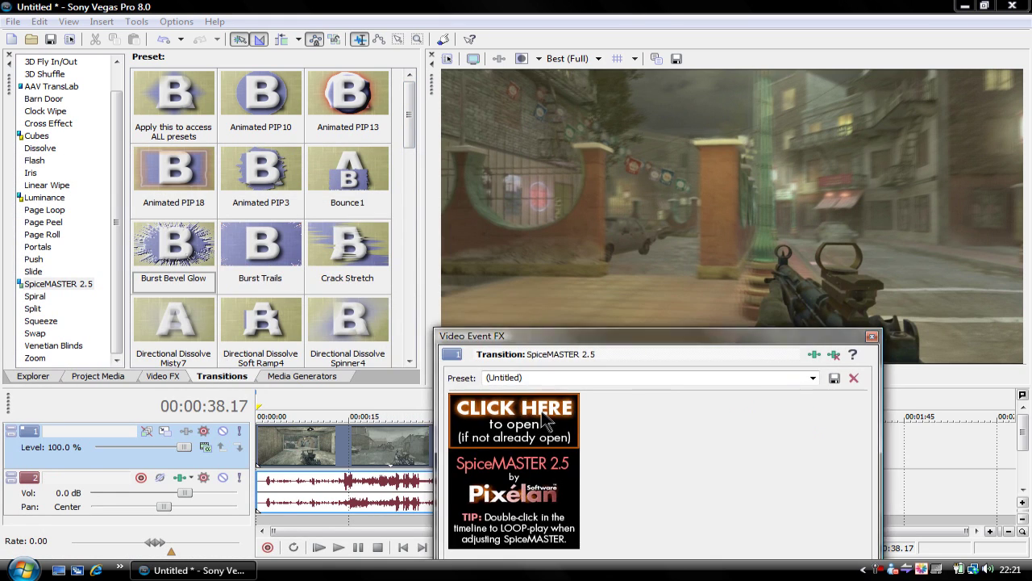
Open the SpiceMASTER transition editor, exit without changes, and close the plug-in chooser
{"action": "left_click", "coordinate": [576, 421]}
{"action": "left_click", "coordinate": [906, 569]}
{"action": "left_click", "coordinate": [940, 514]}
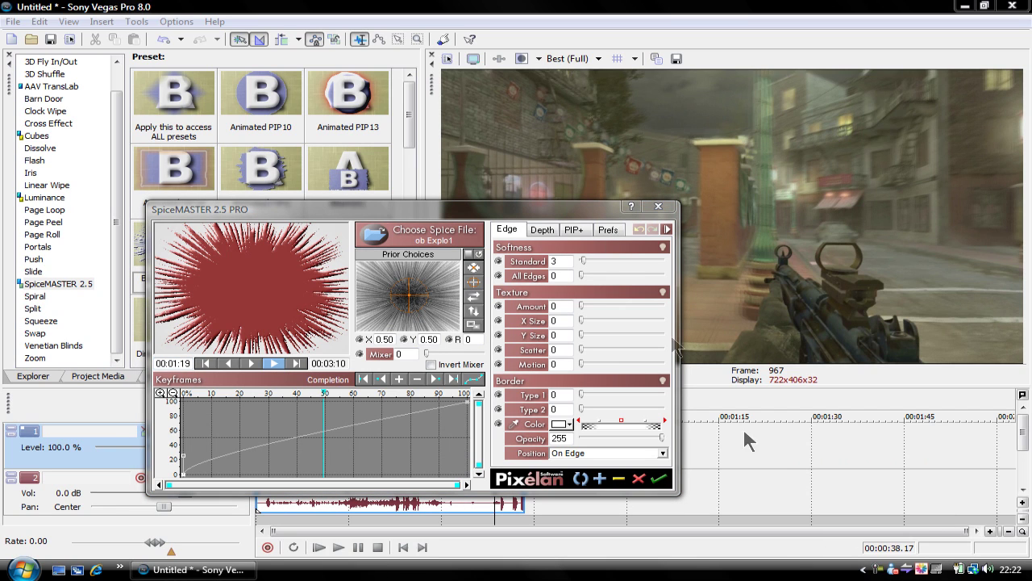
{"action": "left_click", "coordinate": [657, 210]}
{"action": "left_click", "coordinate": [492, 328]}
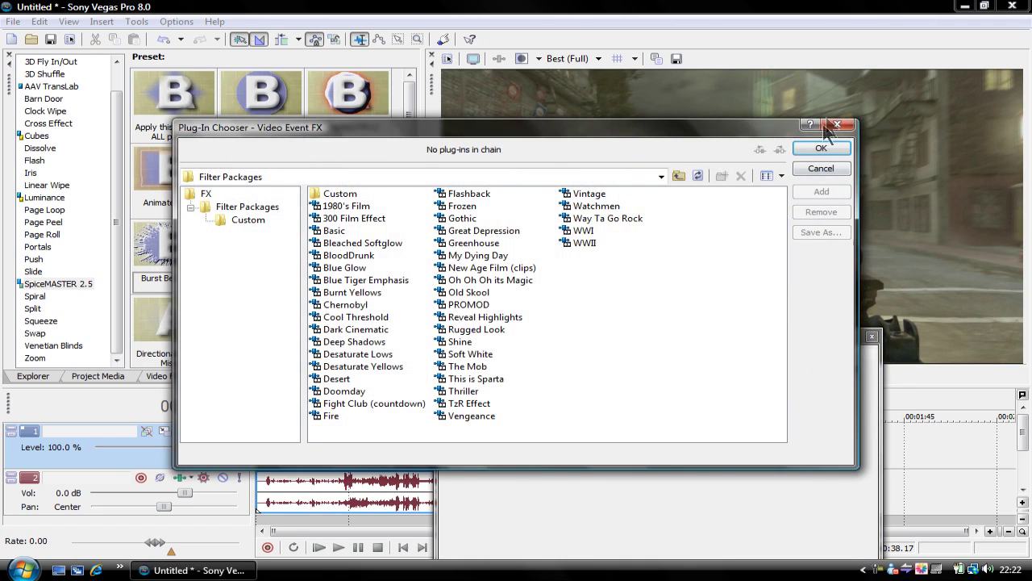
{"action": "left_click", "coordinate": [837, 125]}
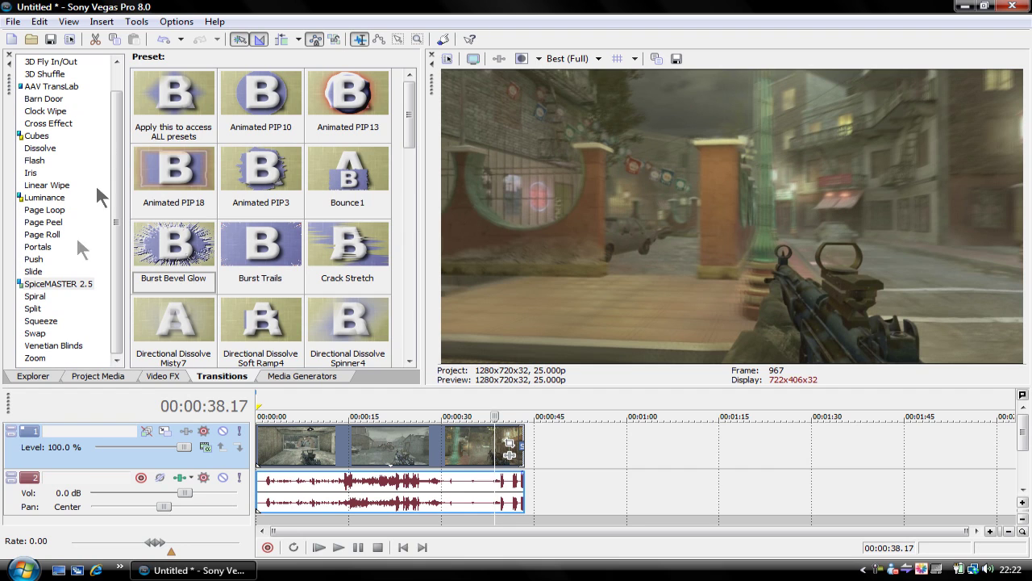
Try the Color Corrector Winter's Coming preset on the clip
{"action": "left_click", "coordinate": [164, 376]}
{"action": "scroll", "coordinate": [48, 149], "scroll_direction": "up", "scroll_amount": 20}
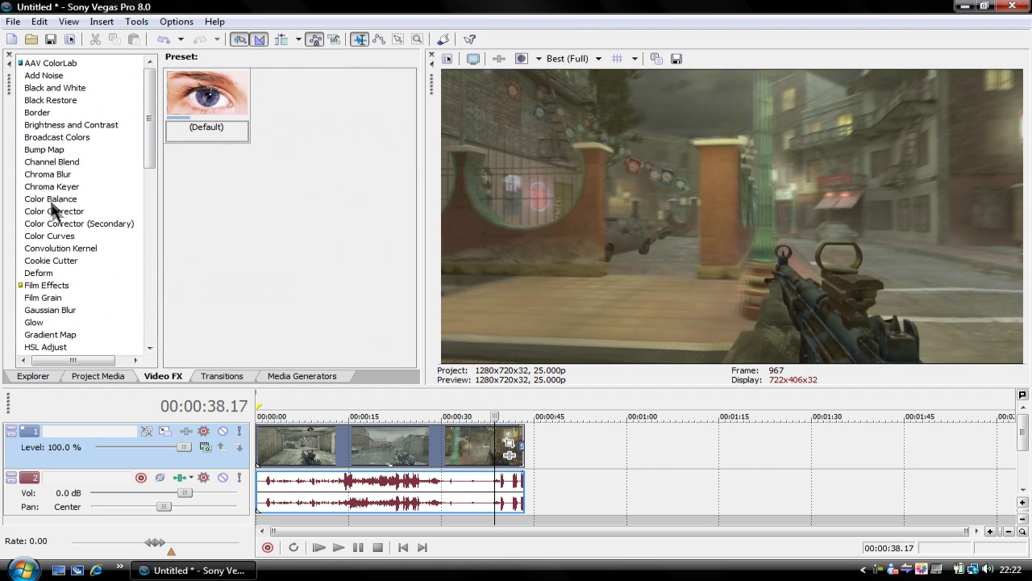
{"action": "left_click", "coordinate": [53, 211]}
{"action": "left_click_drag", "start_coordinate": [414, 152], "coordinate": [408, 283]}
{"action": "left_click_drag", "start_coordinate": [313, 167], "coordinate": [279, 187]}
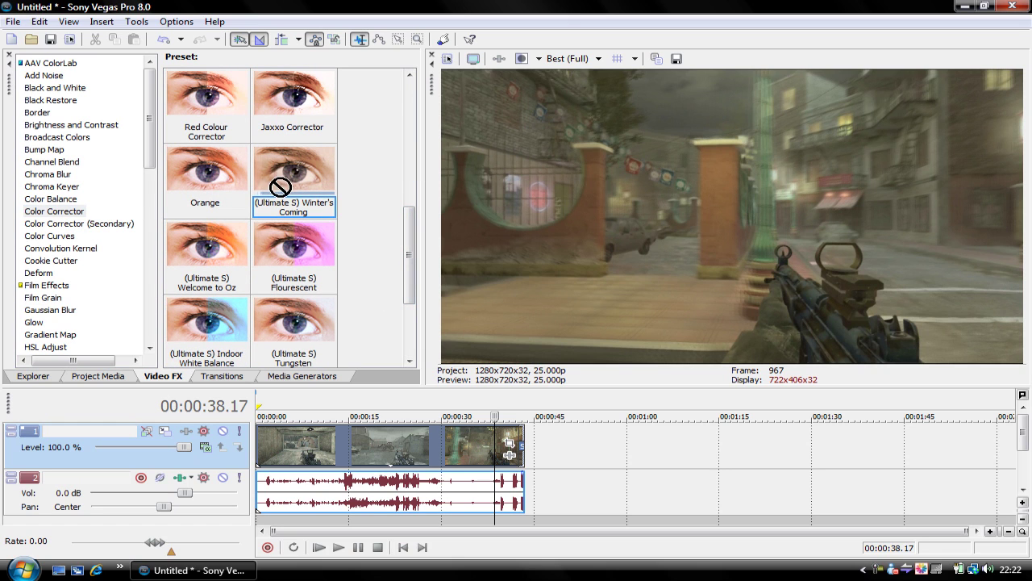
{"action": "left_click_drag", "start_coordinate": [88, 214], "coordinate": [48, 221]}
{"action": "left_click", "coordinate": [48, 223]}
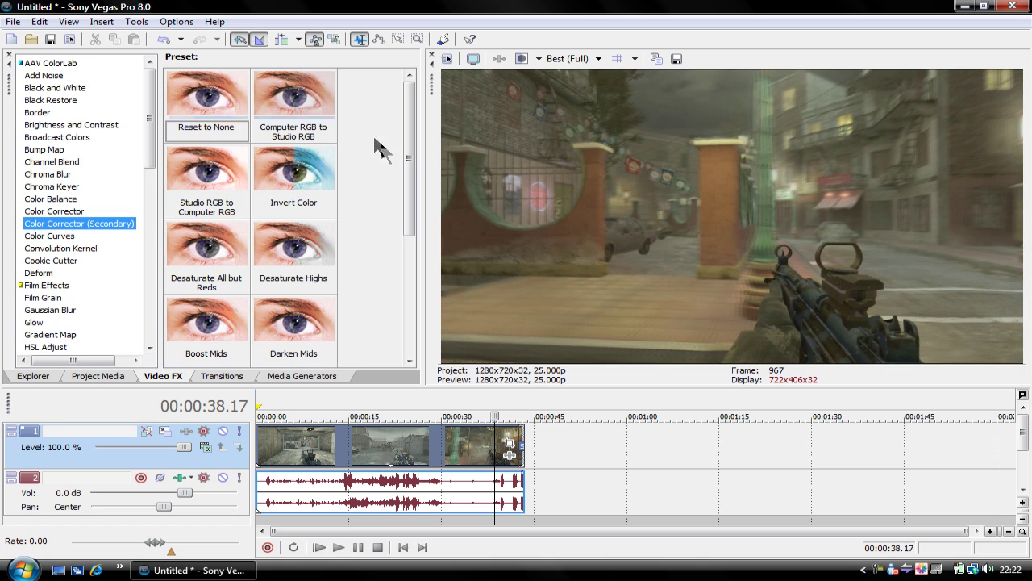
Apply the (Ultimate S) Cold Ethel Color Curves preset to the clip and enable it
{"action": "left_click", "coordinate": [58, 235]}
{"action": "left_click_drag", "start_coordinate": [403, 192], "coordinate": [412, 256]}
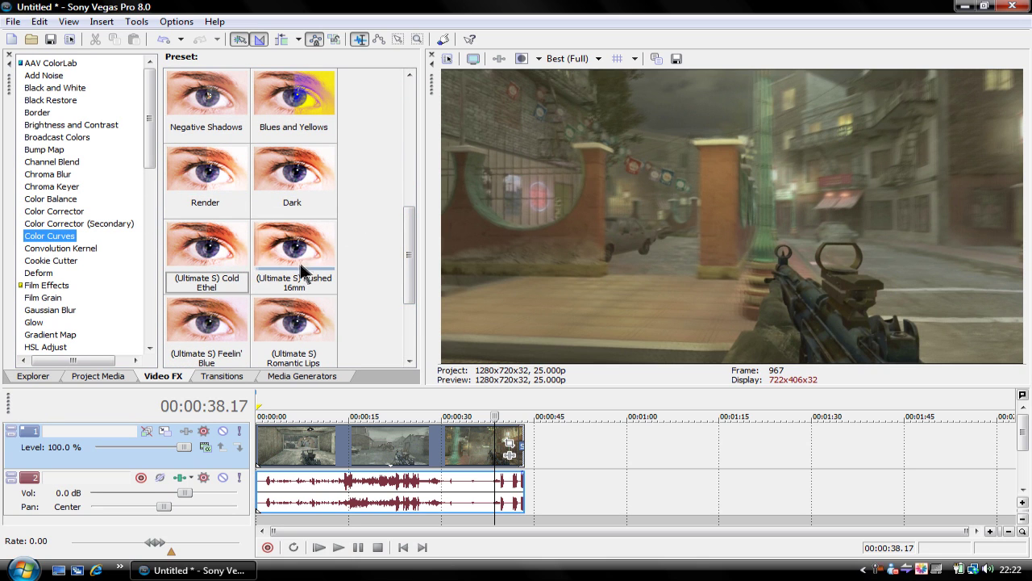
{"action": "left_click_drag", "start_coordinate": [230, 246], "coordinate": [243, 261]}
{"action": "left_click_drag", "start_coordinate": [424, 464], "coordinate": [422, 472]}
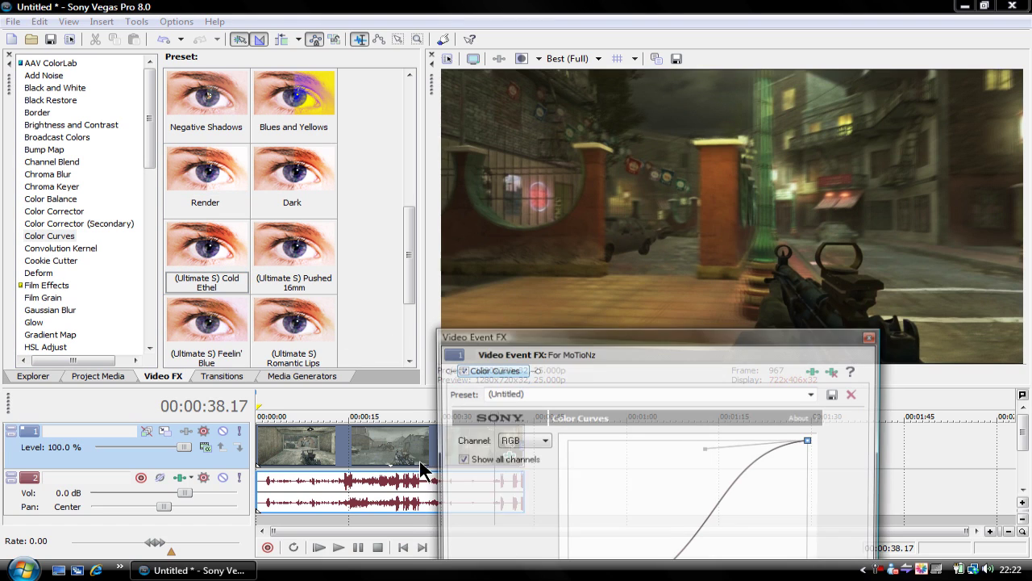
{"action": "left_click_drag", "start_coordinate": [766, 343], "coordinate": [629, 323]}
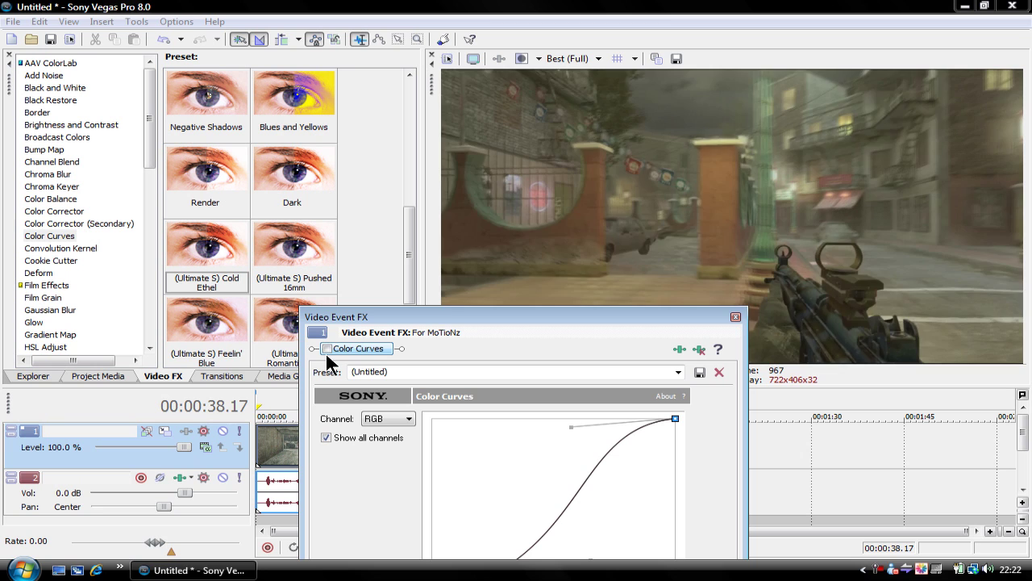
{"action": "left_click", "coordinate": [571, 277]}
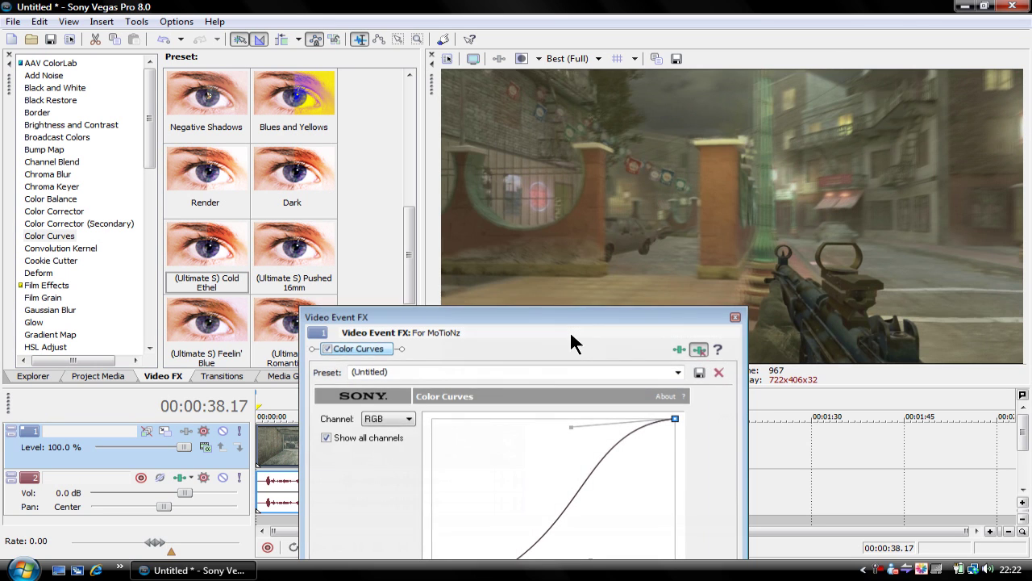
Apply Romantic Lips colour curves, then remove Color Curves and show Color Corrector presets
{"action": "scroll", "coordinate": [423, 250], "scroll_direction": "down", "scroll_amount": 2}
{"action": "left_click_drag", "start_coordinate": [293, 173], "coordinate": [422, 444]}
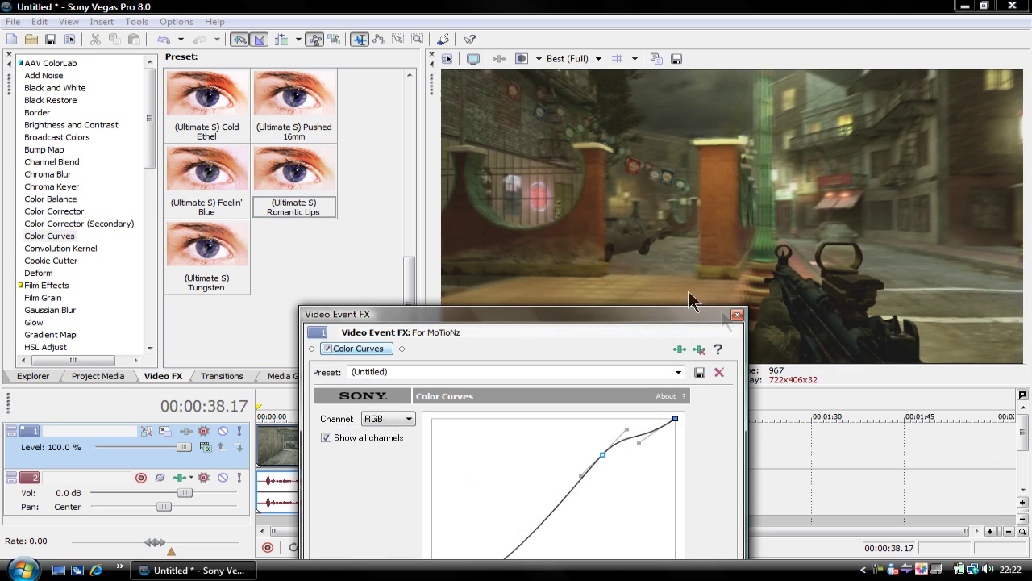
{"action": "left_click", "coordinate": [695, 349]}
{"action": "left_click", "coordinate": [54, 211]}
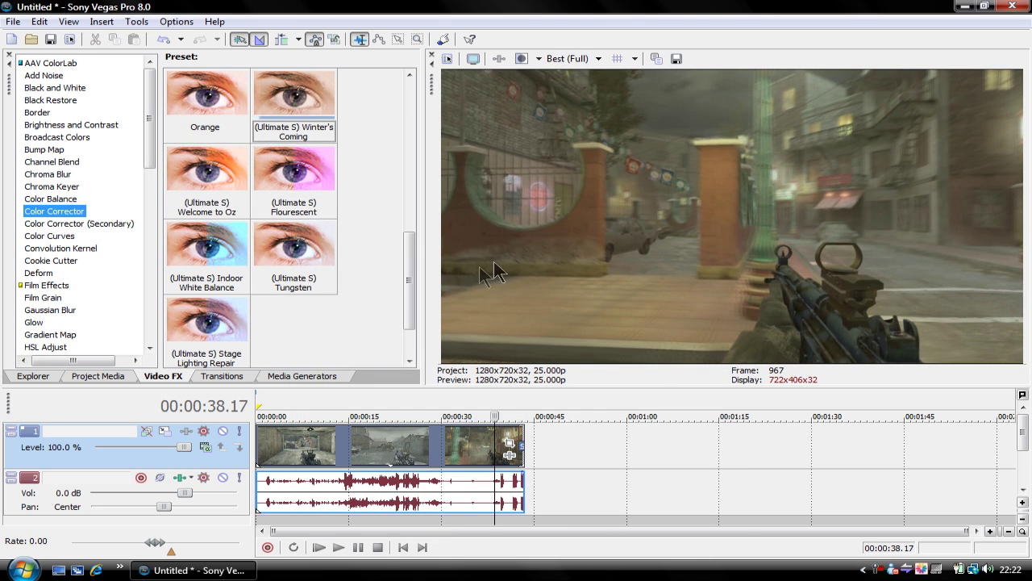
Try the (Ultimate S) Tungsten colour correction on the clip, then remove it
{"action": "left_click_drag", "start_coordinate": [481, 435], "coordinate": [481, 434]}
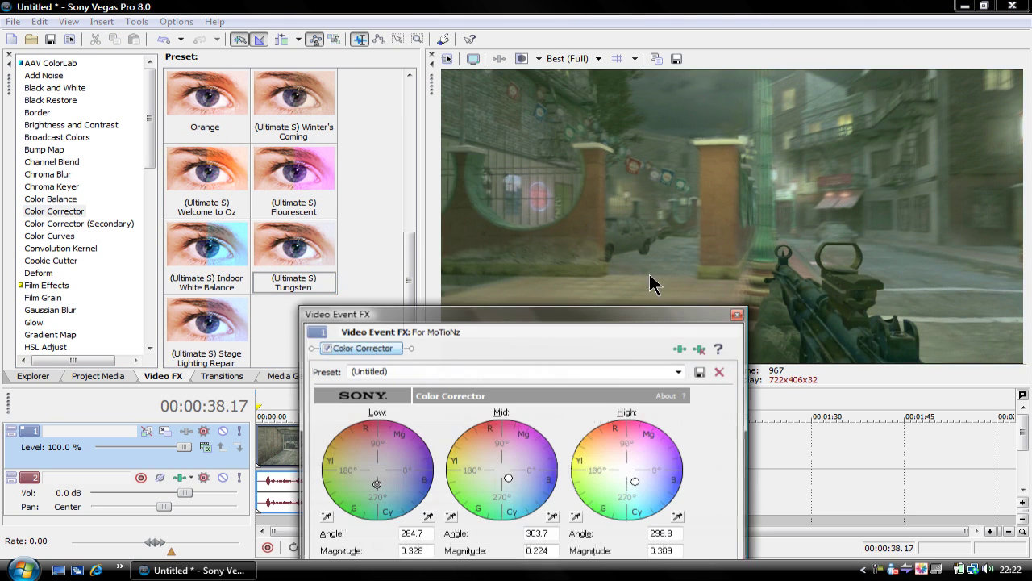
{"action": "left_click", "coordinate": [697, 348]}
{"action": "left_click", "coordinate": [44, 311]}
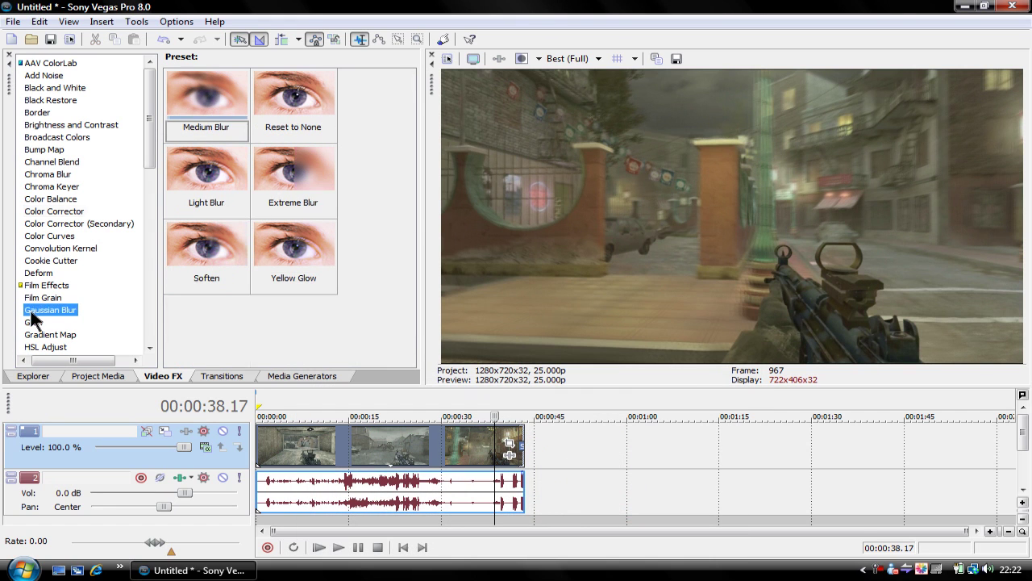
{"action": "scroll", "coordinate": [40, 319], "scroll_direction": "down", "scroll_amount": 7}
{"action": "scroll", "coordinate": [42, 316], "scroll_direction": "down", "scroll_amount": 7}
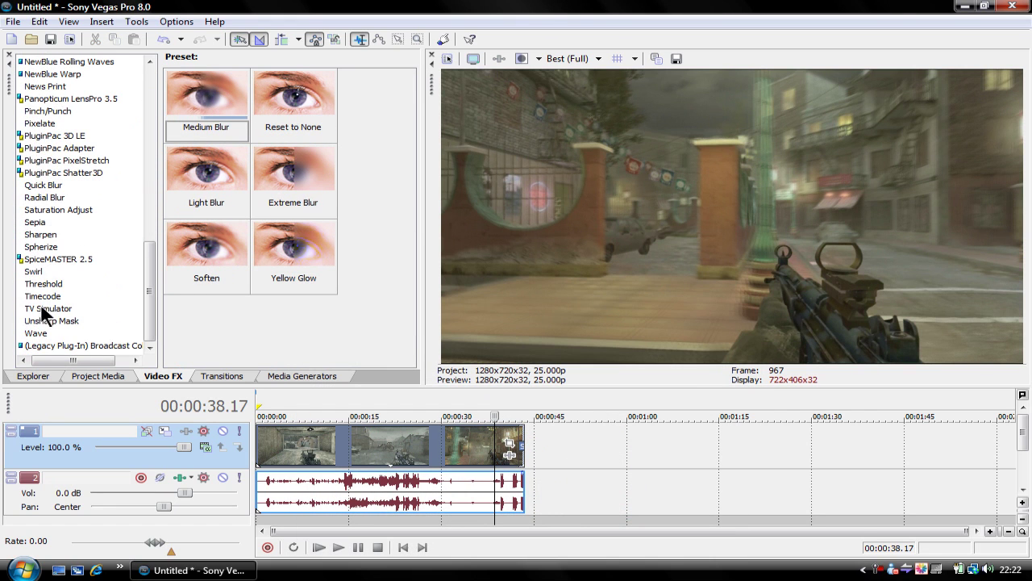
Apply the Romantic Lips Saturation Adjust preset and toggle it off and on to compare
{"action": "left_click", "coordinate": [58, 210]}
{"action": "left_click_drag", "start_coordinate": [408, 207], "coordinate": [415, 308]}
{"action": "left_click_drag", "start_coordinate": [210, 246], "coordinate": [298, 444]}
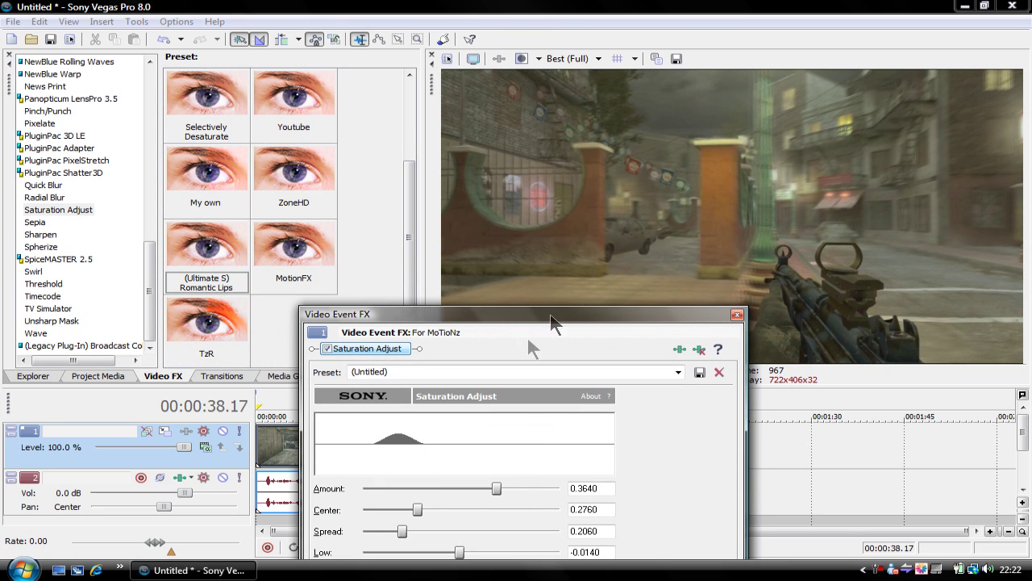
{"action": "left_click", "coordinate": [323, 348]}
{"action": "left_click", "coordinate": [720, 155]}
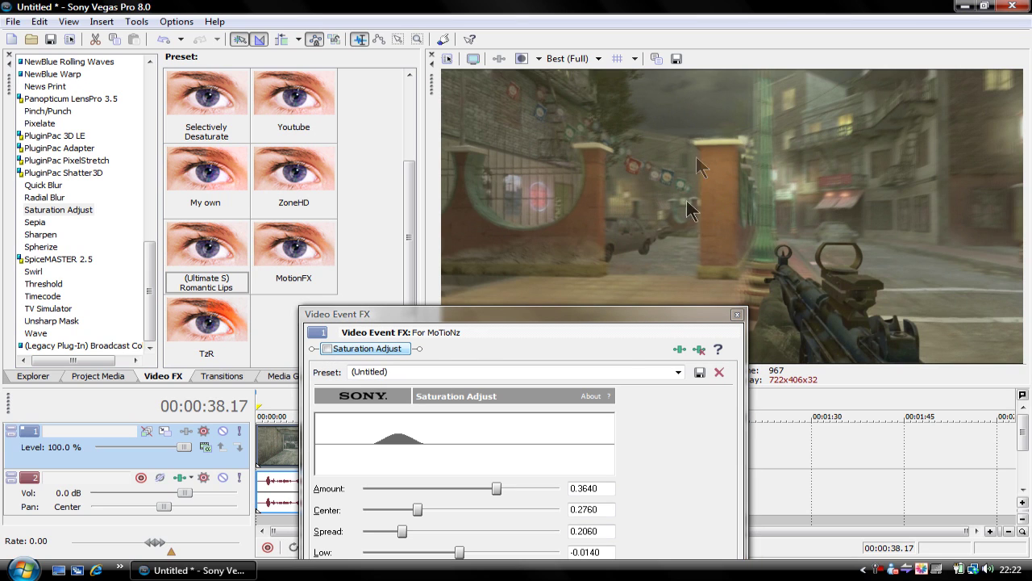
{"action": "left_click", "coordinate": [326, 349]}
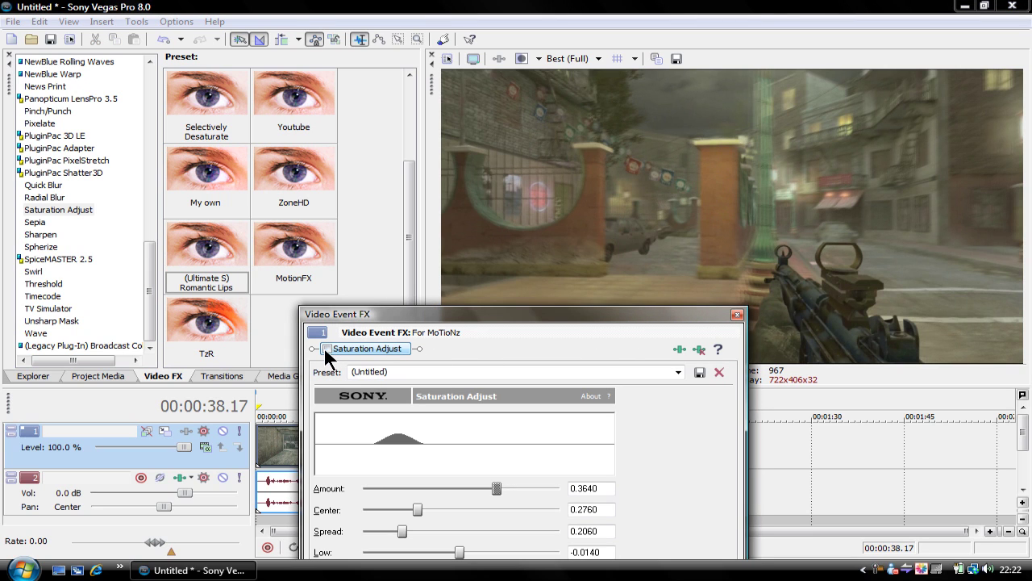